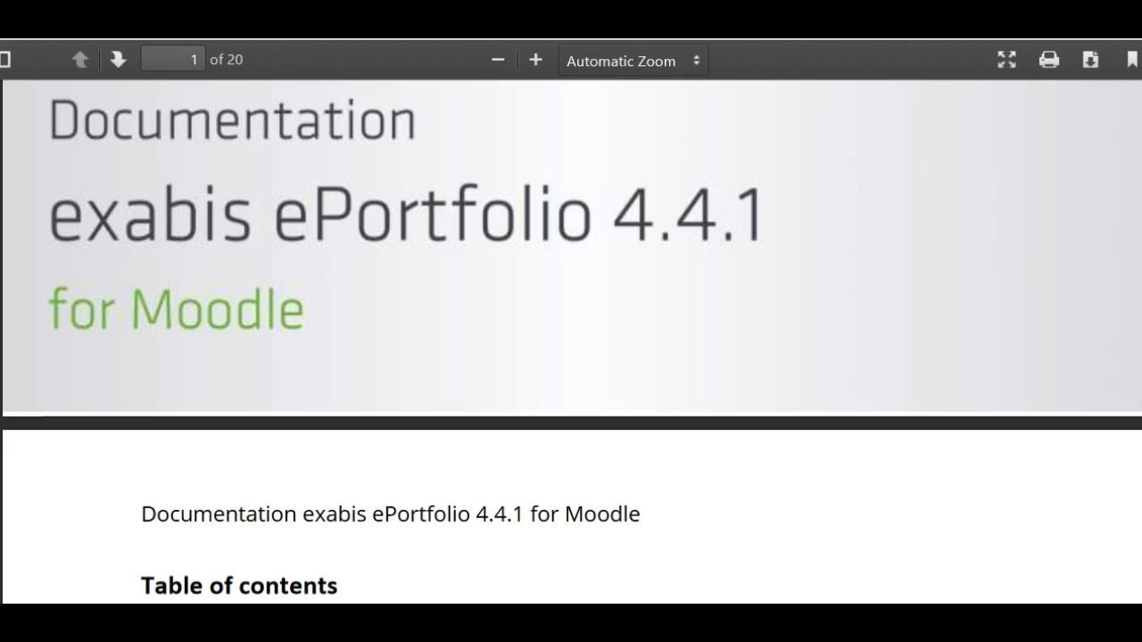
# Look through the table of contents of the exabis ePortfolio 4.4.1 documentation.
pyautogui.scroll(-15, 571, 339)
pyautogui.scroll(12, 571, 339)
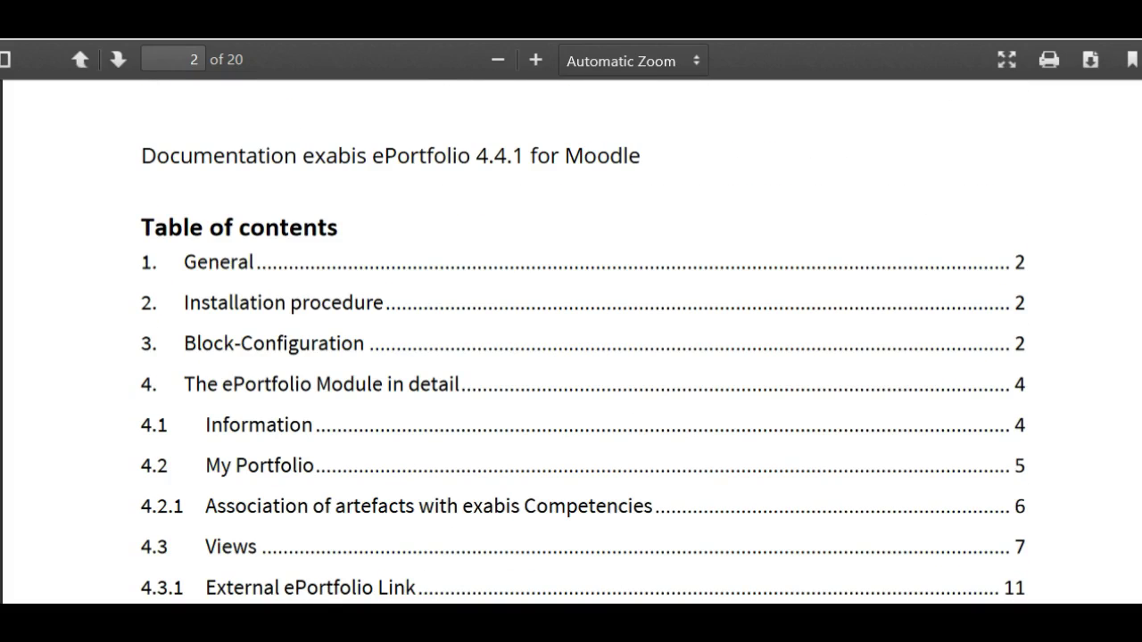
pyautogui.scroll(-4, 571, 340)
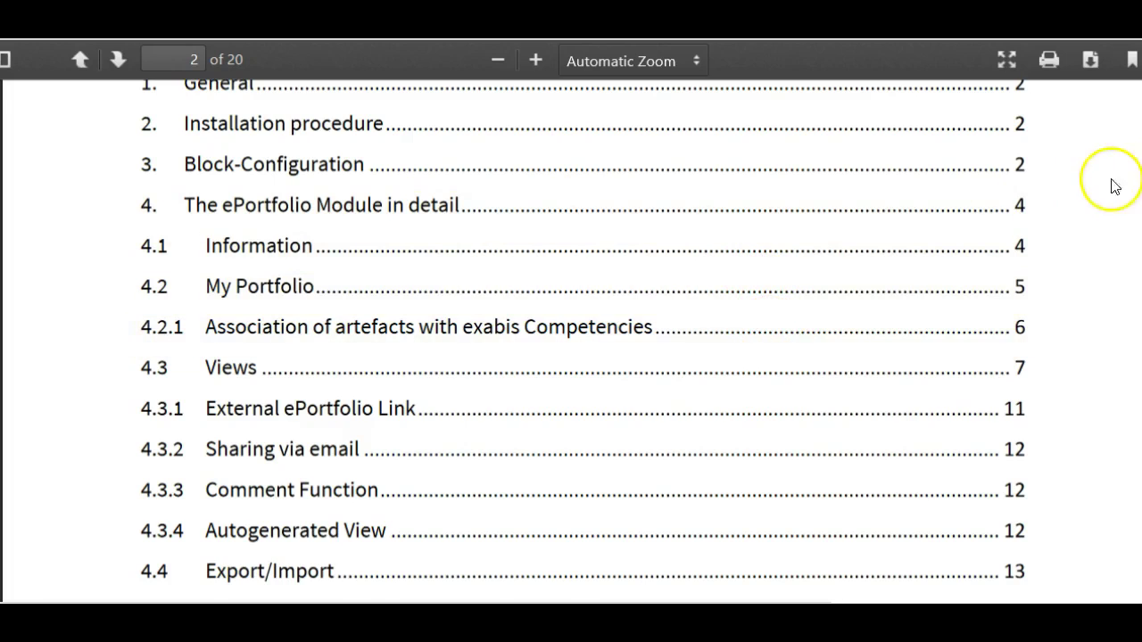
pyautogui.scroll(-8, 584, 339)
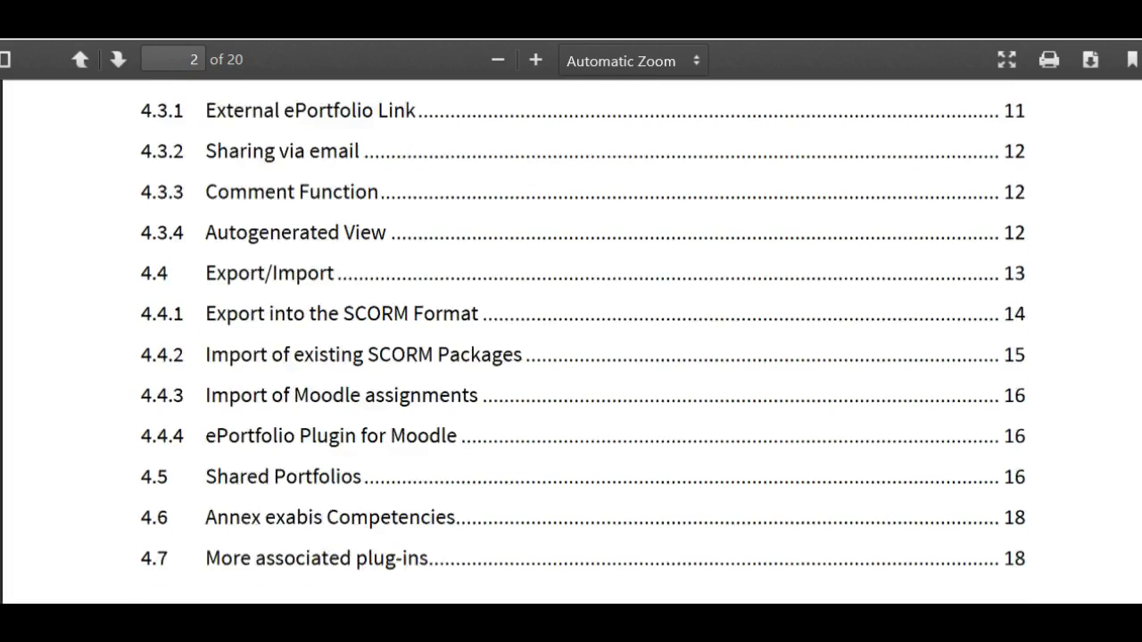
pyautogui.scroll(7, 583, 339)
pyautogui.scroll(3, 583, 339)
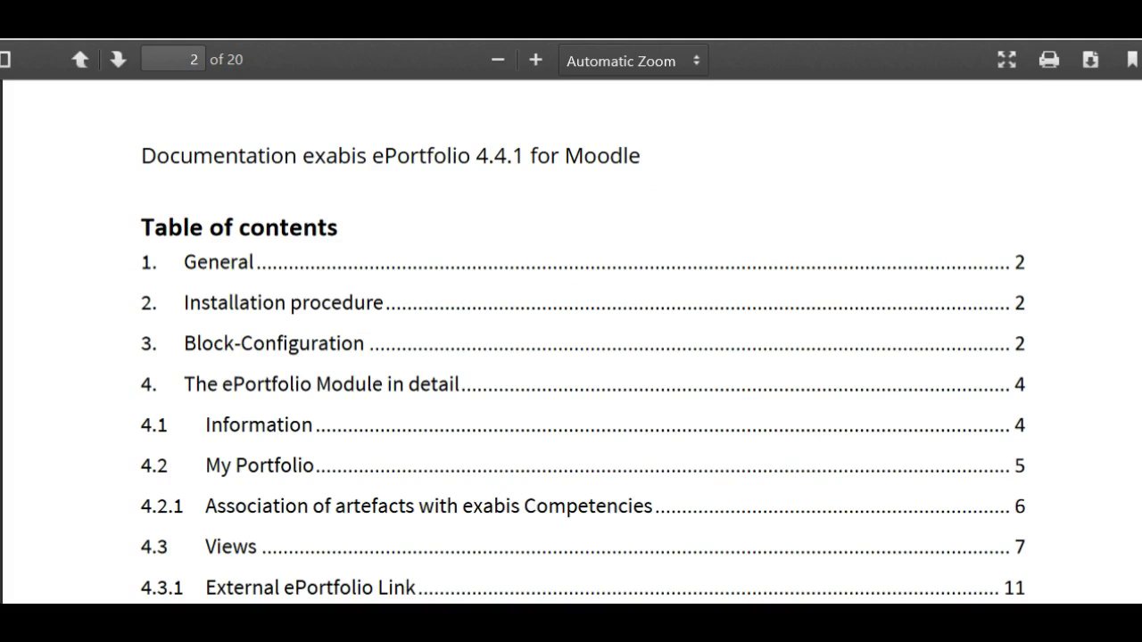
# Skim the documentation from the General, installation and block configuration sections to the portfolio category illustrations on pages 6 and 7.
pyautogui.scroll(-12, 583, 339)
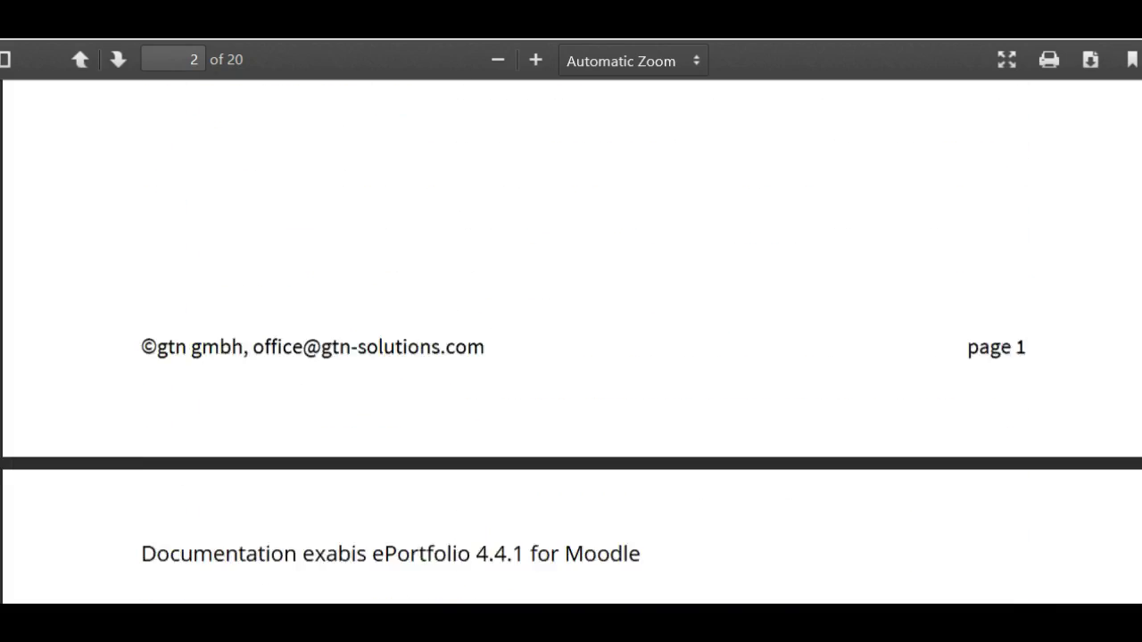
pyautogui.scroll(-4, 583, 339)
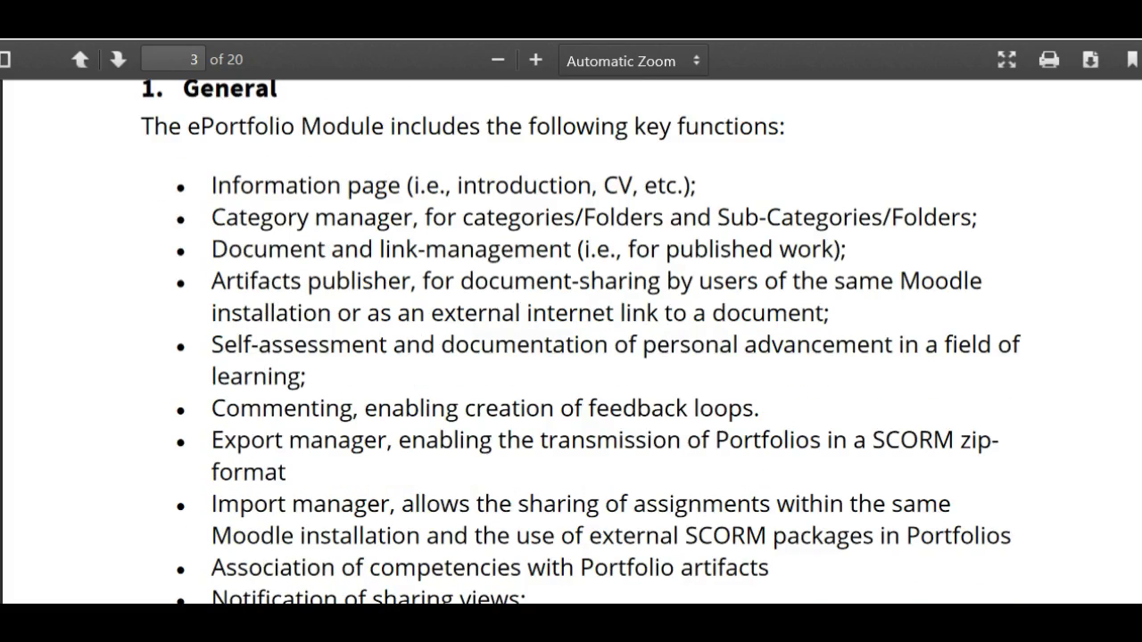
pyautogui.scroll(-6, 583, 339)
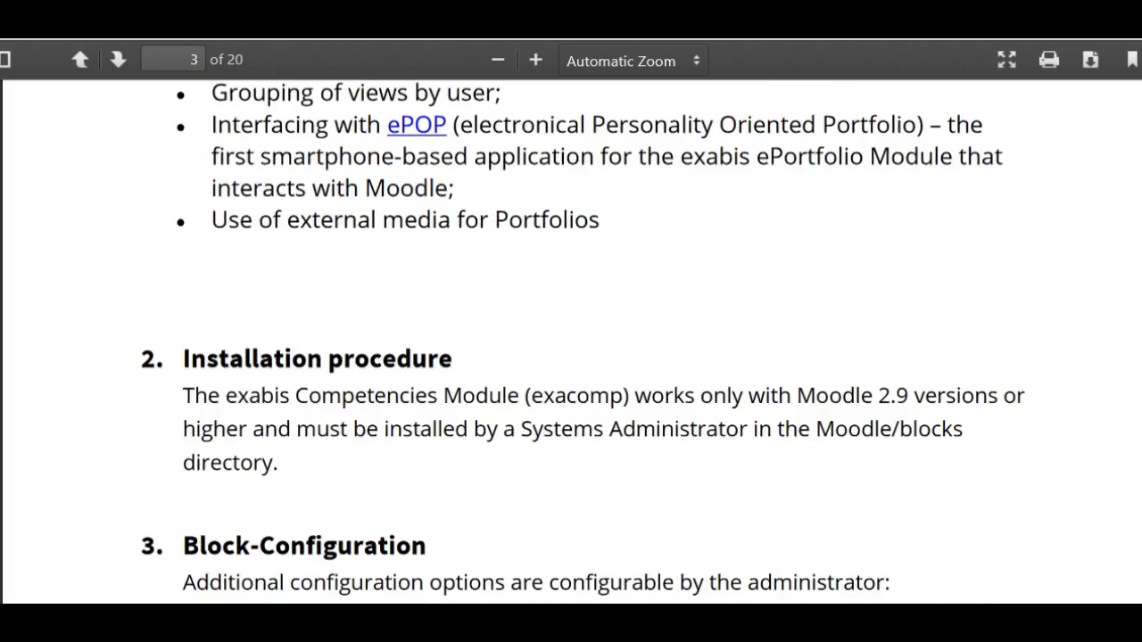
pyautogui.scroll(-15, 583, 339)
pyautogui.scroll(-7, 584, 339)
pyautogui.scroll(-3, 584, 339)
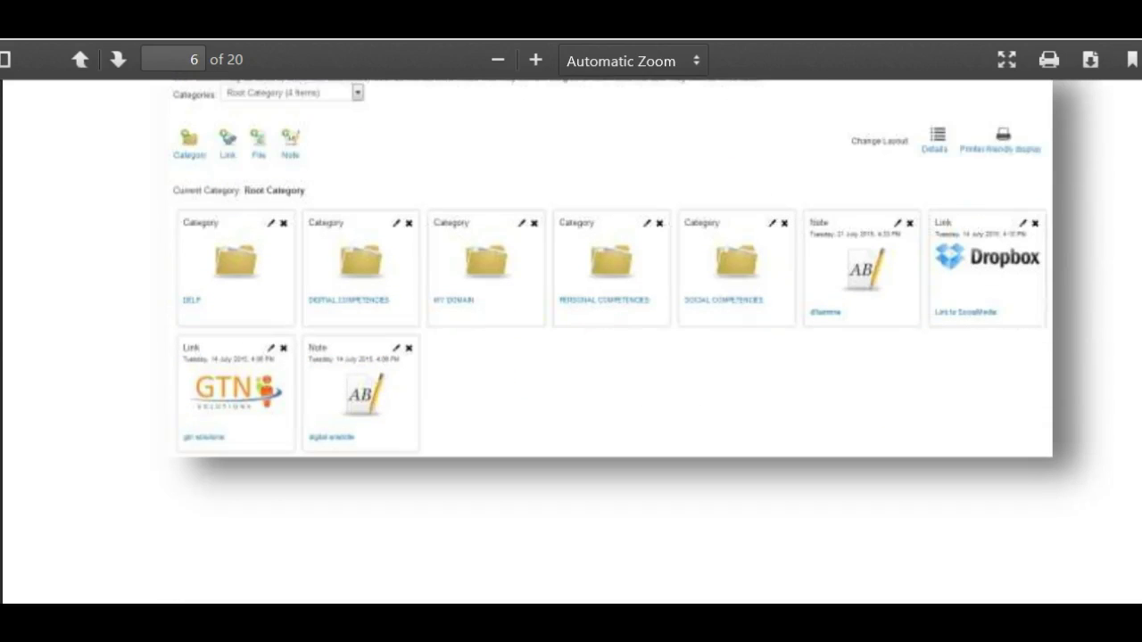
pyautogui.scroll(-4, 584, 339)
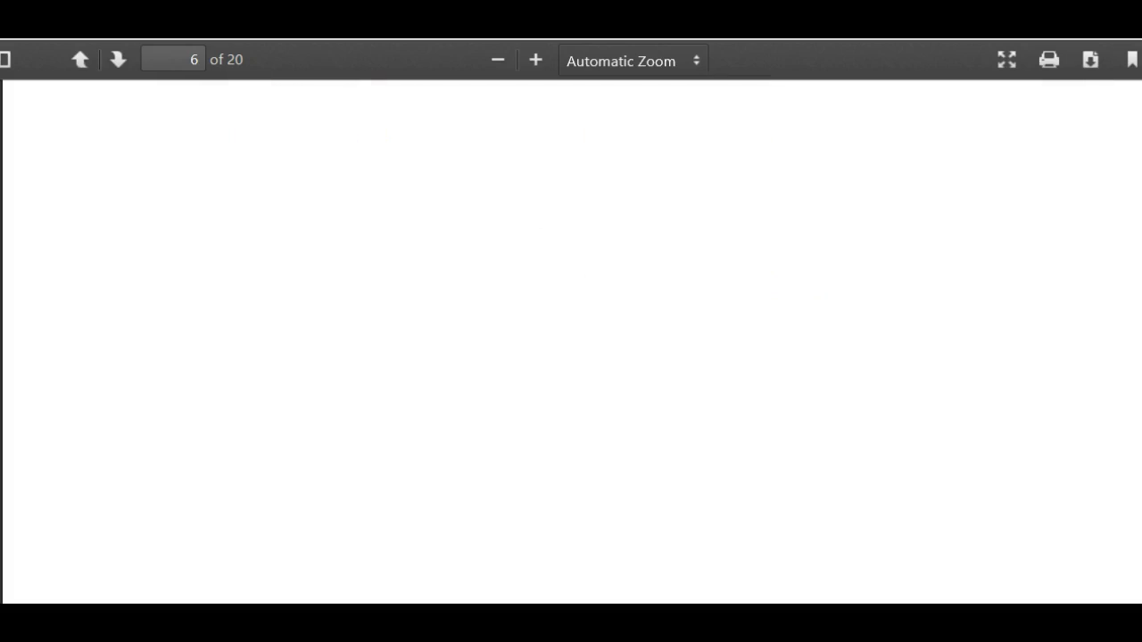
pyautogui.scroll(-10, 571, 342)
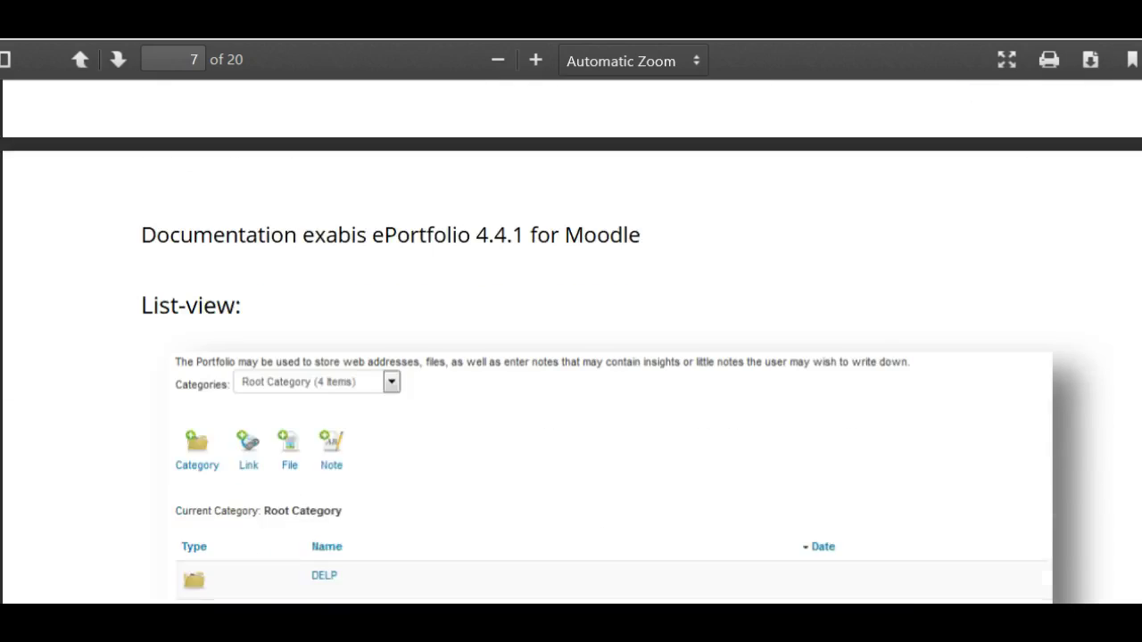
# Examine the List-view illustration of portfolio categories, links and notes in the documentation.
pyautogui.scroll(1, 622, 356)
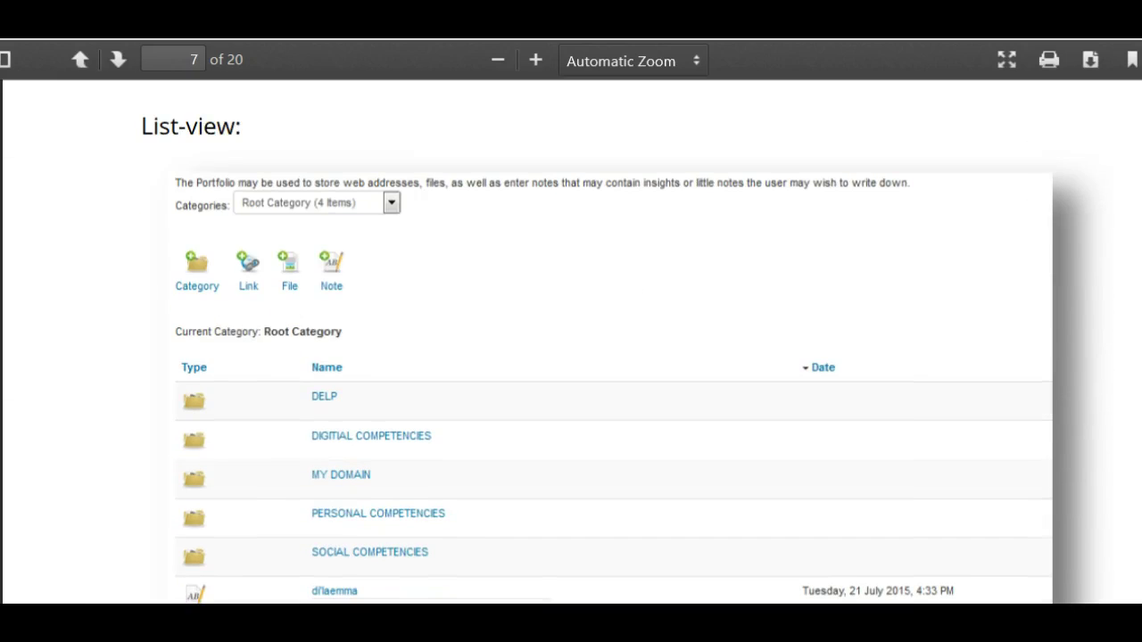
pyautogui.scroll(4, 571, 341)
pyautogui.scroll(-3, 571, 342)
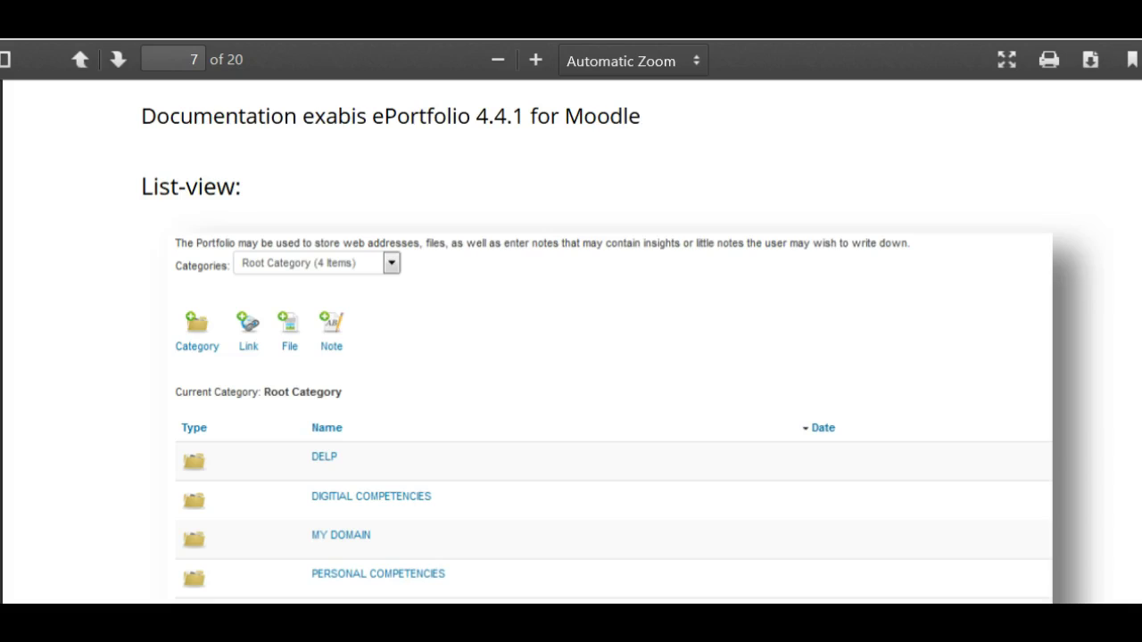
pyautogui.scroll(-2, 571, 357)
pyautogui.scroll(2, 571, 357)
pyautogui.scroll(-2, 571, 357)
pyautogui.scroll(-3, 571, 357)
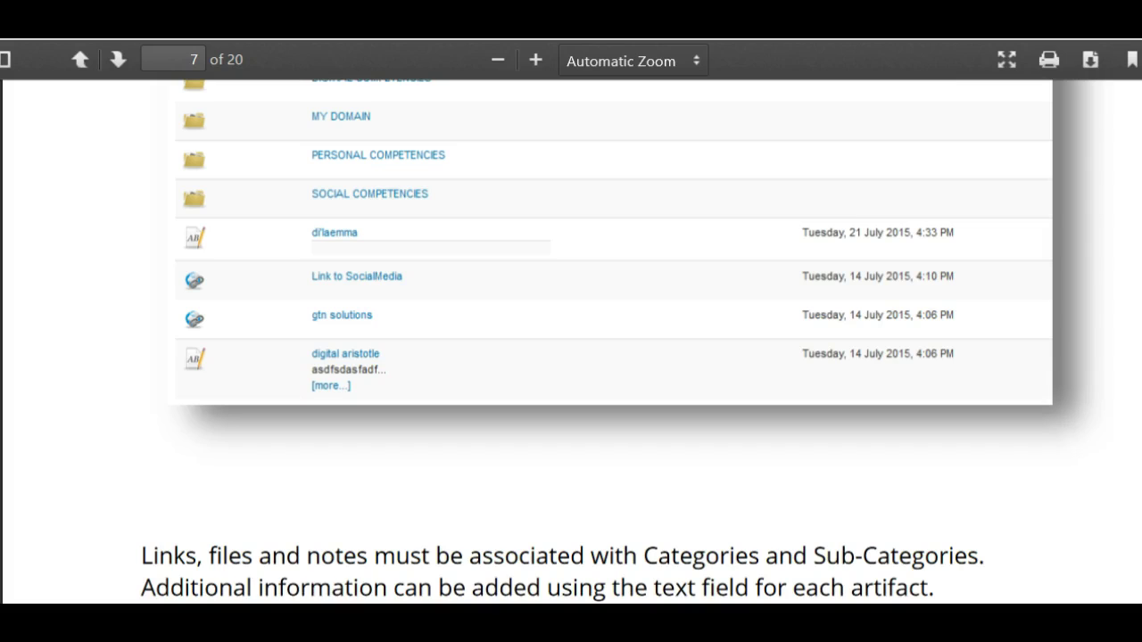
pyautogui.scroll(1, 571, 357)
pyautogui.scroll(2, 571, 356)
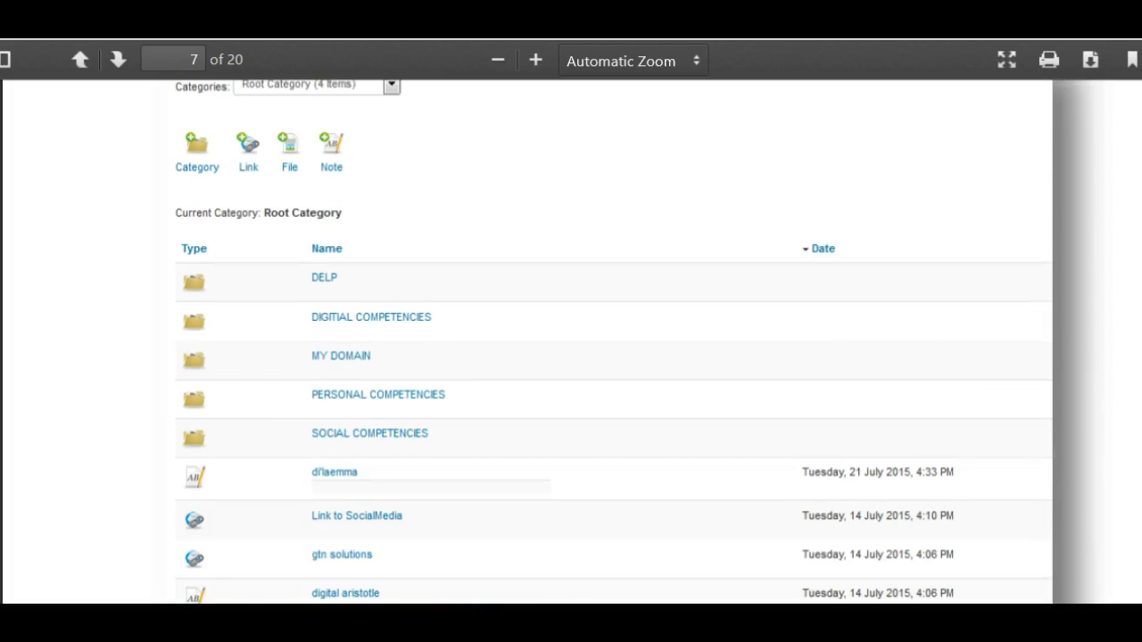
pyautogui.scroll(-1, 778, 288)
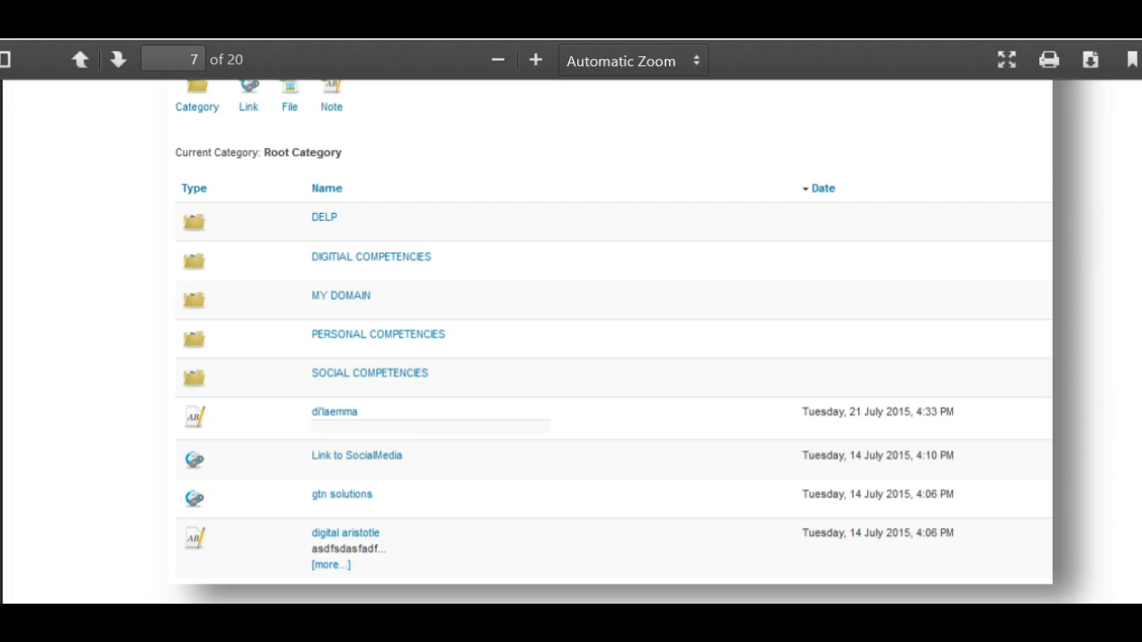
# Read the notes on organising artefacts and section 4.2.1 on associating them with exabis Competencies, including its illustrations.
pyautogui.scroll(-6, 571, 339)
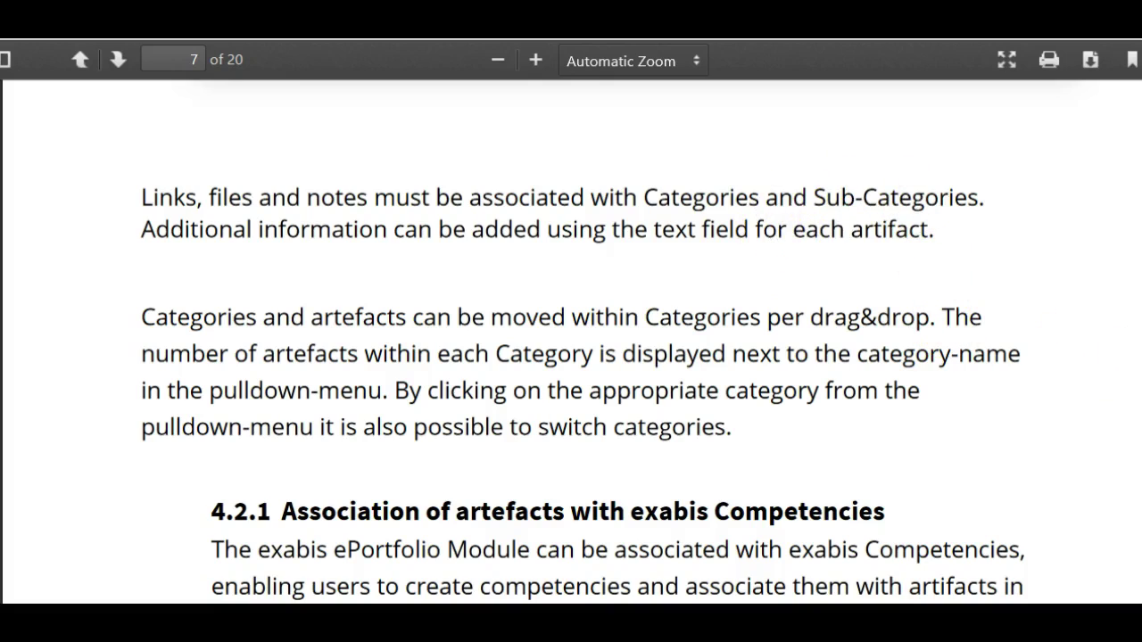
pyautogui.scroll(-3, 571, 339)
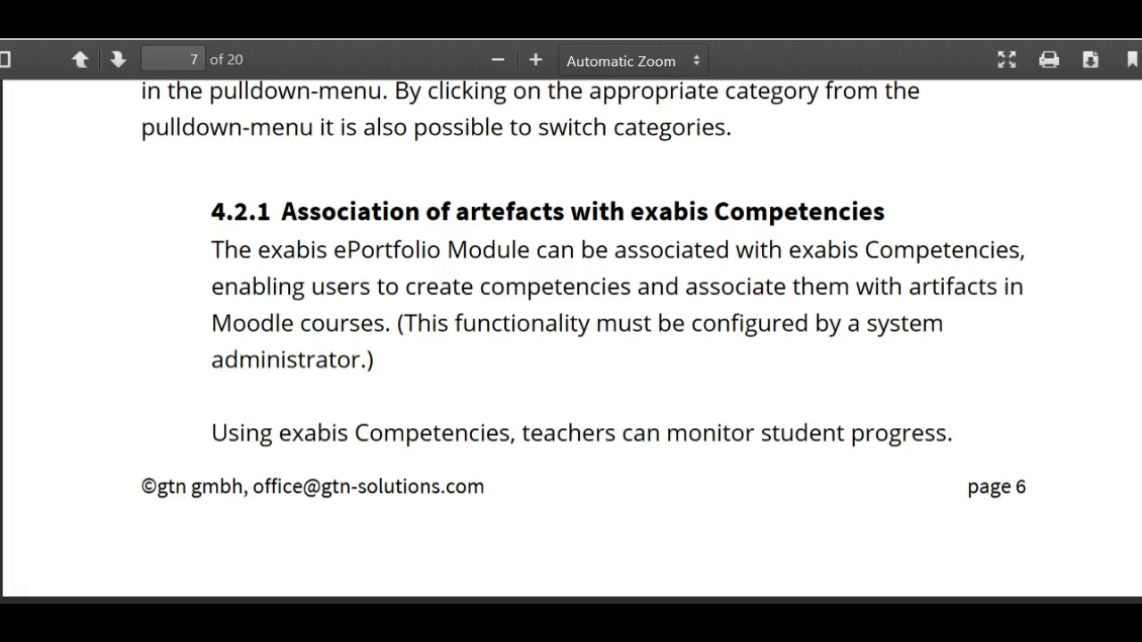
pyautogui.scroll(-10, 571, 342)
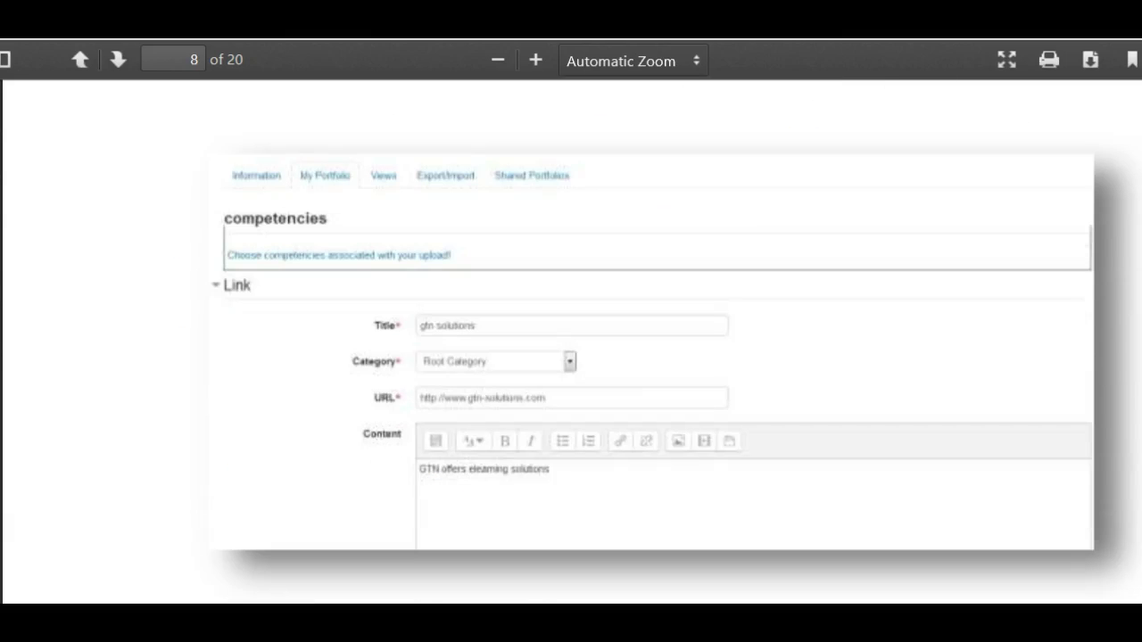
pyautogui.scroll(1, 571, 342)
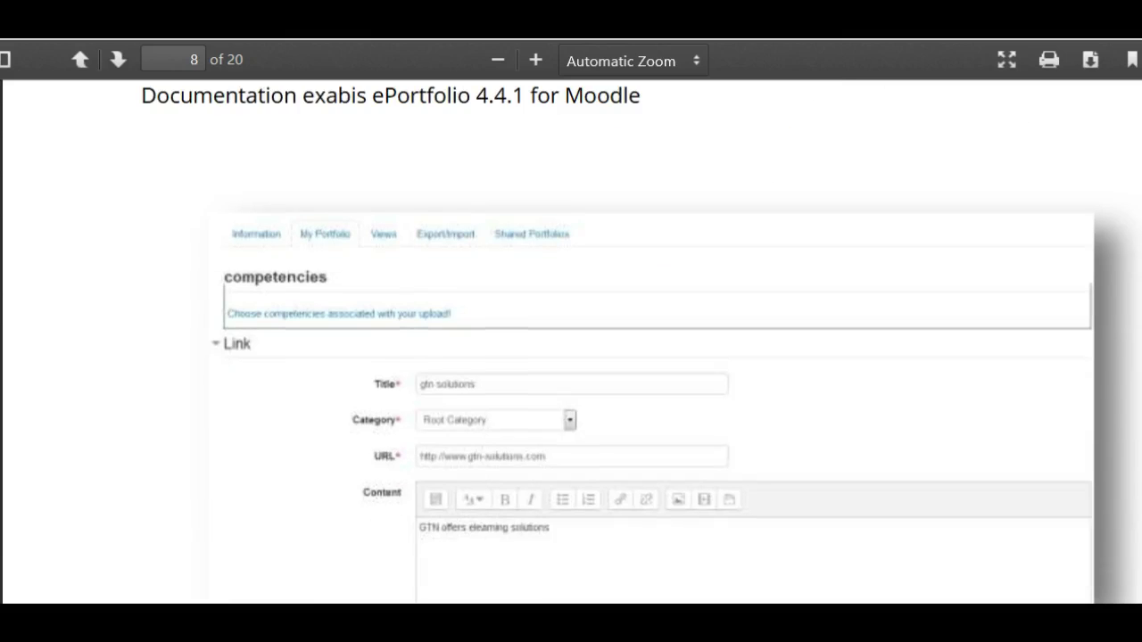
pyautogui.scroll(-7, 571, 341)
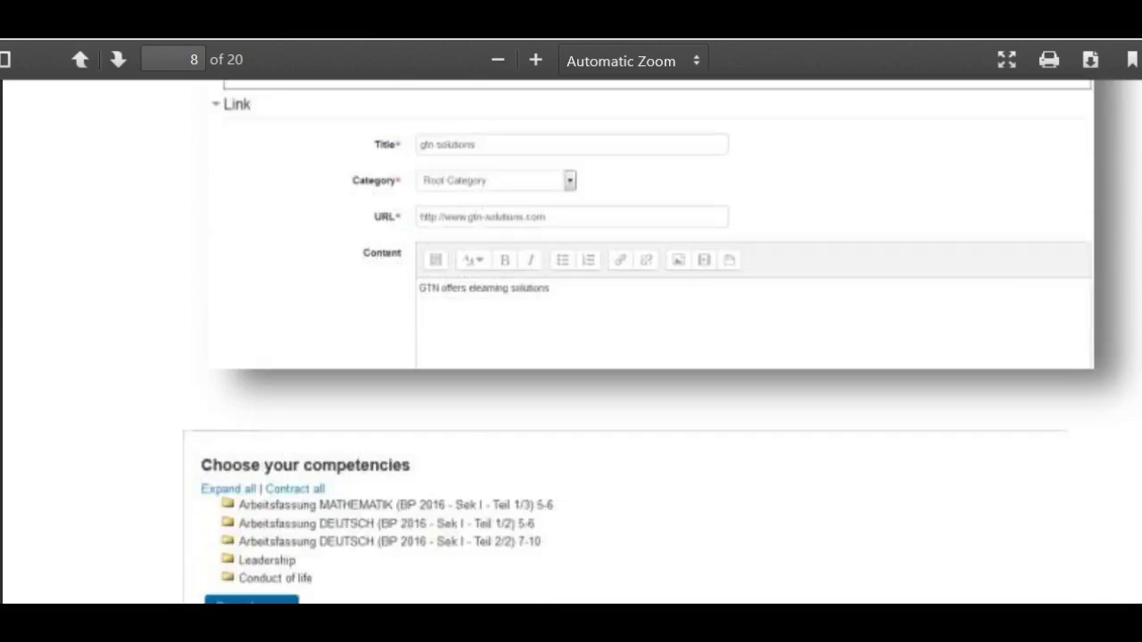
# Return to the cover page of the exabis ePortfolio documentation.
pyautogui.scroll(20, 571, 342)
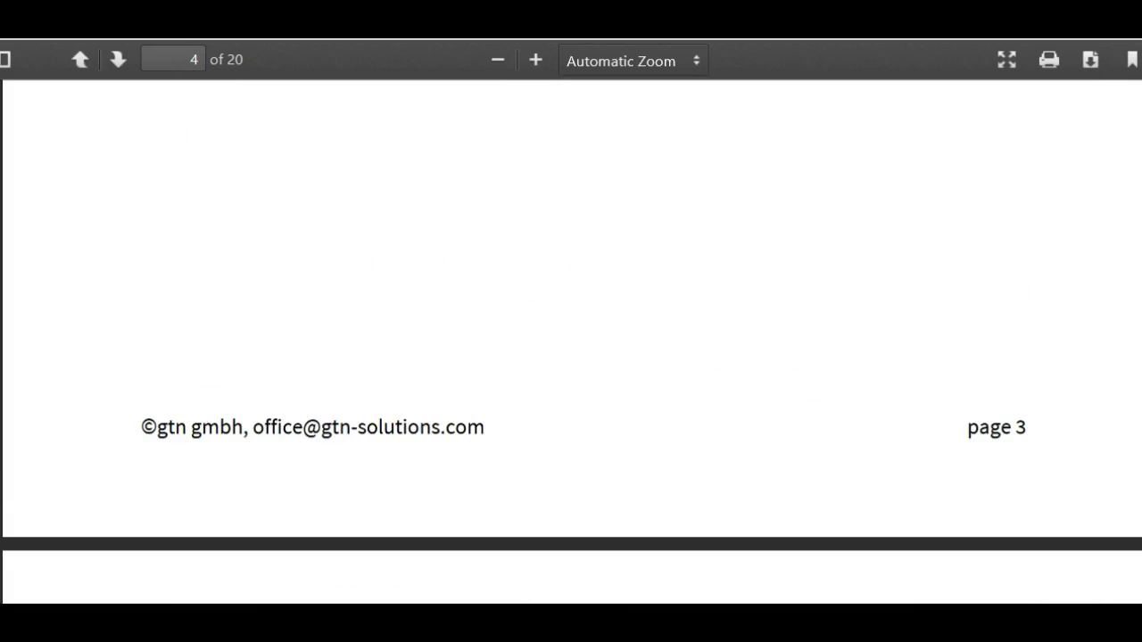
pyautogui.scroll(20, 571, 341)
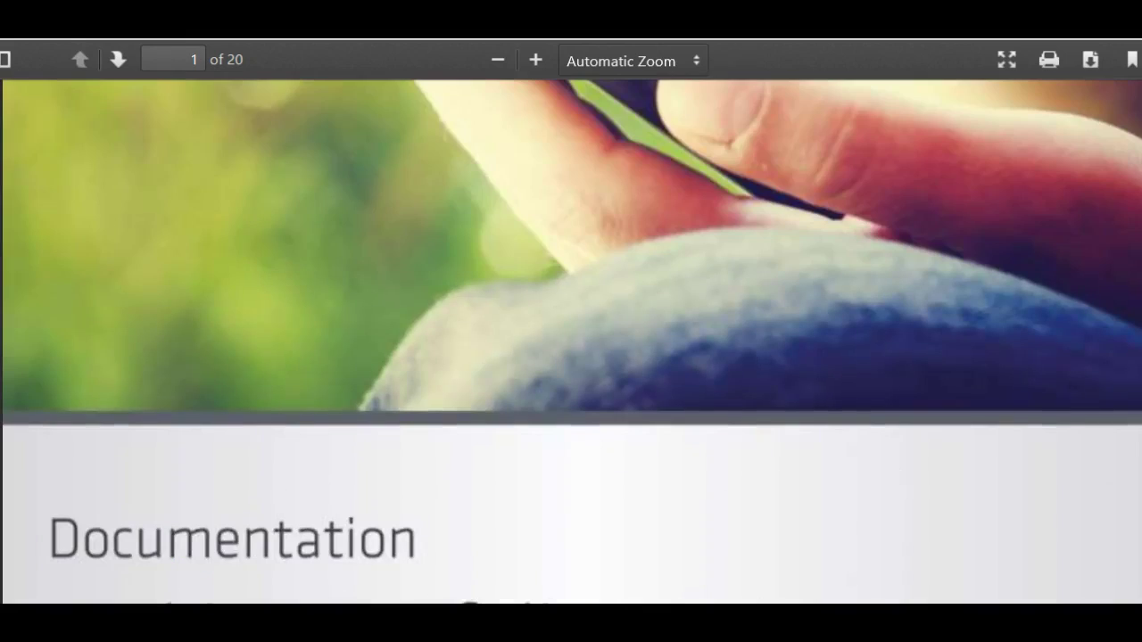
pyautogui.scroll(-5, 571, 342)
pyautogui.scroll(3, 572, 341)
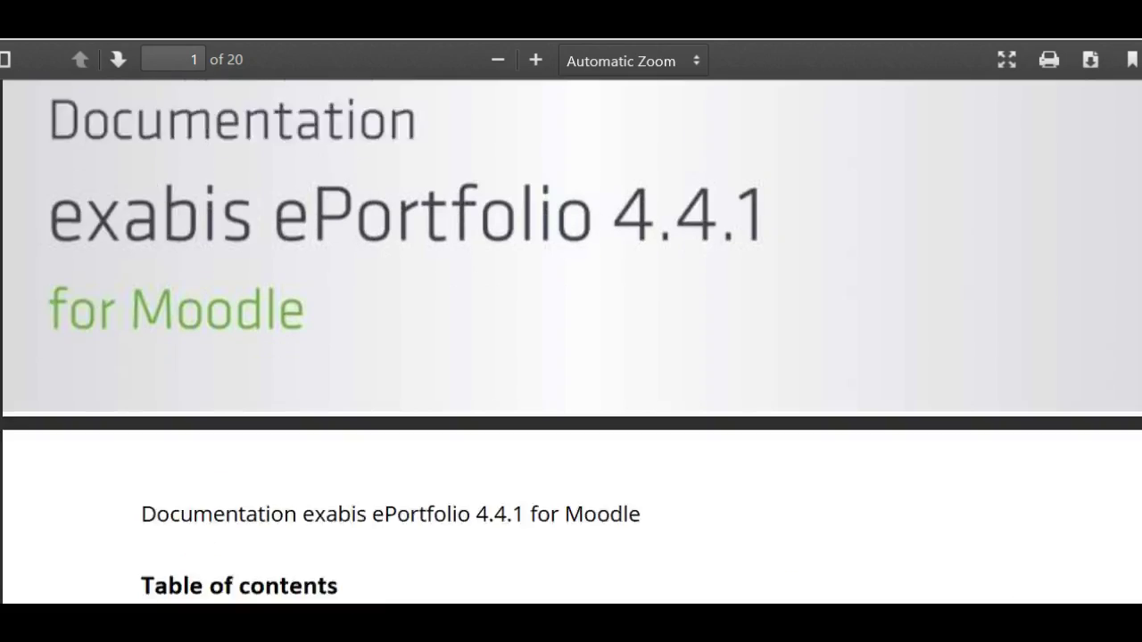
pyautogui.scroll(1, 571, 342)
pyautogui.scroll(3, 571, 342)
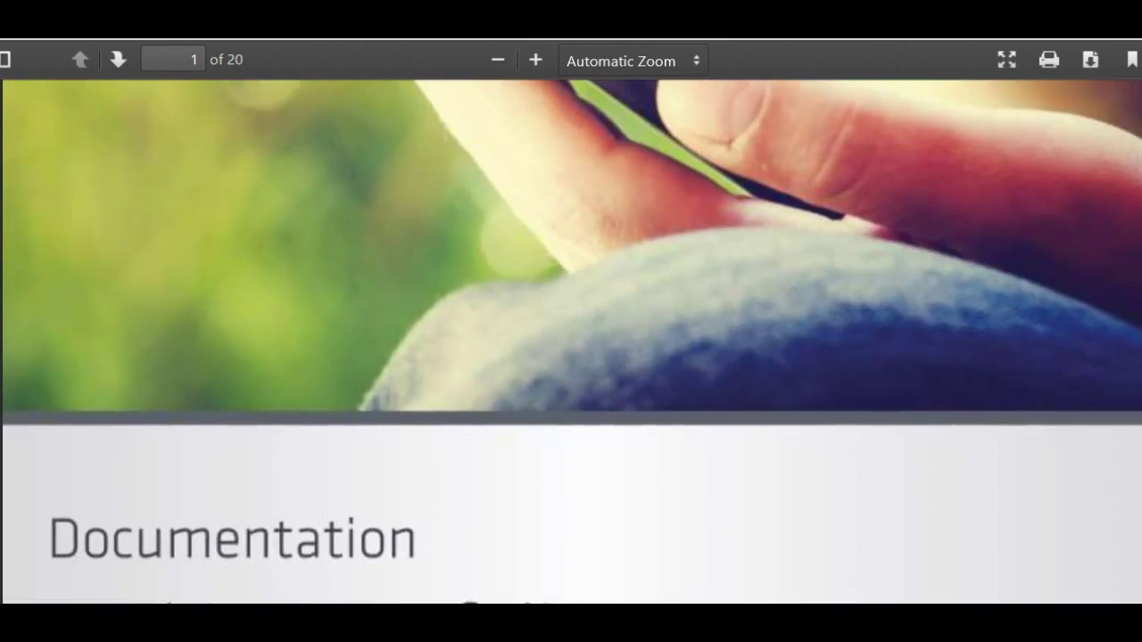
pyautogui.scroll(10, 571, 341)
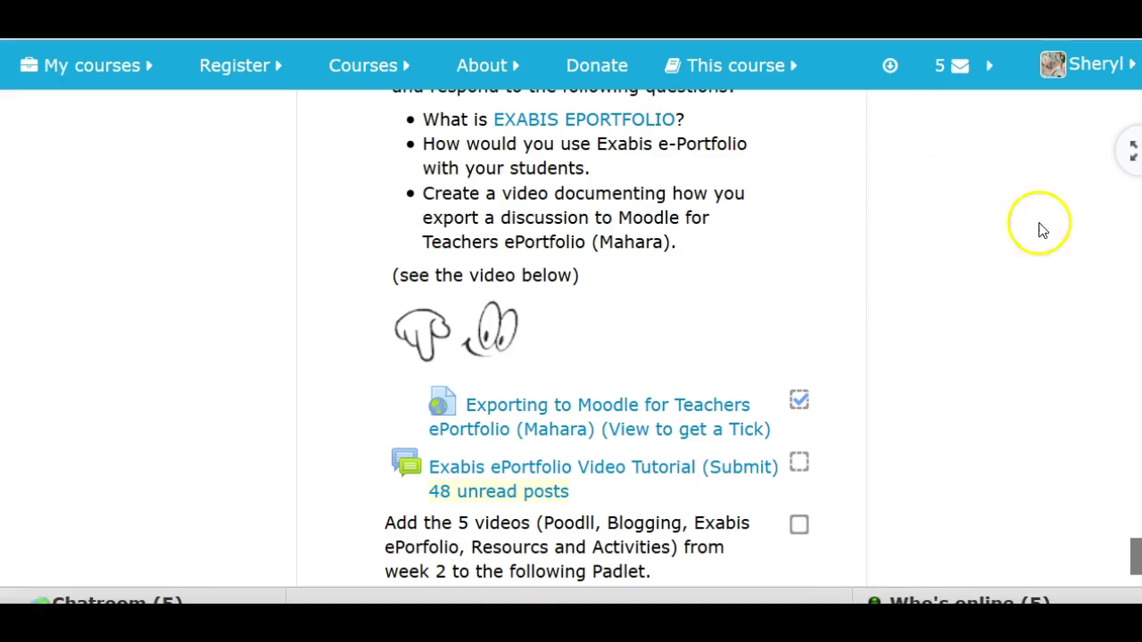
# Review the Exabis ePortfolio and Mahara assignment questions, export video instructions and related activities on the Moodle course page.
pyautogui.scroll(-2, 580, 339)
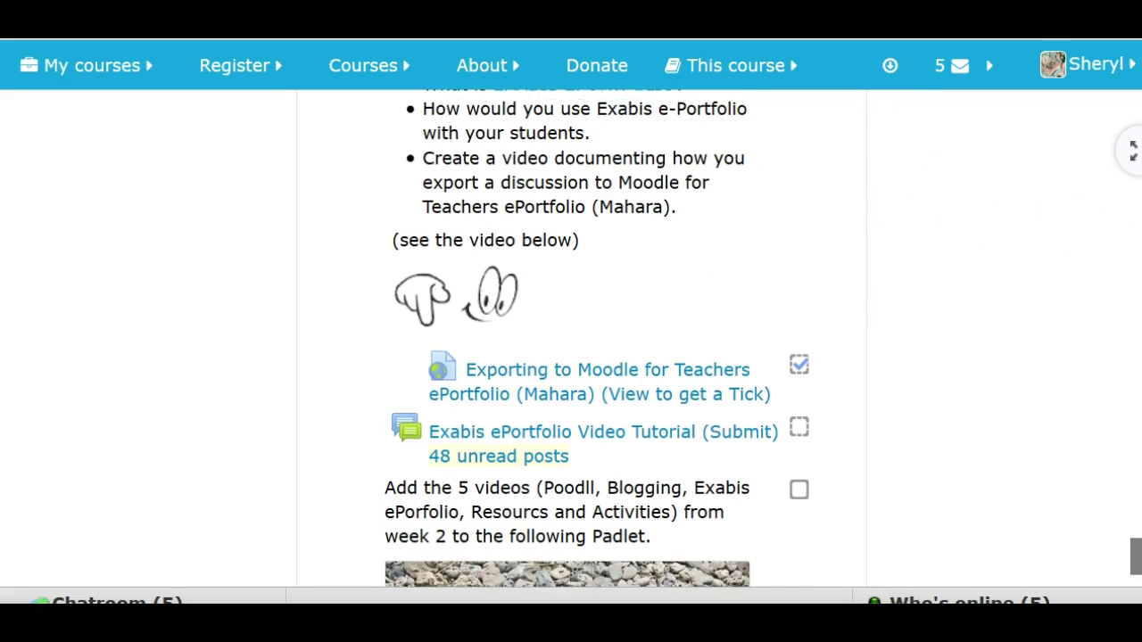
pyautogui.scroll(6, 580, 339)
pyautogui.scroll(-1, 579, 339)
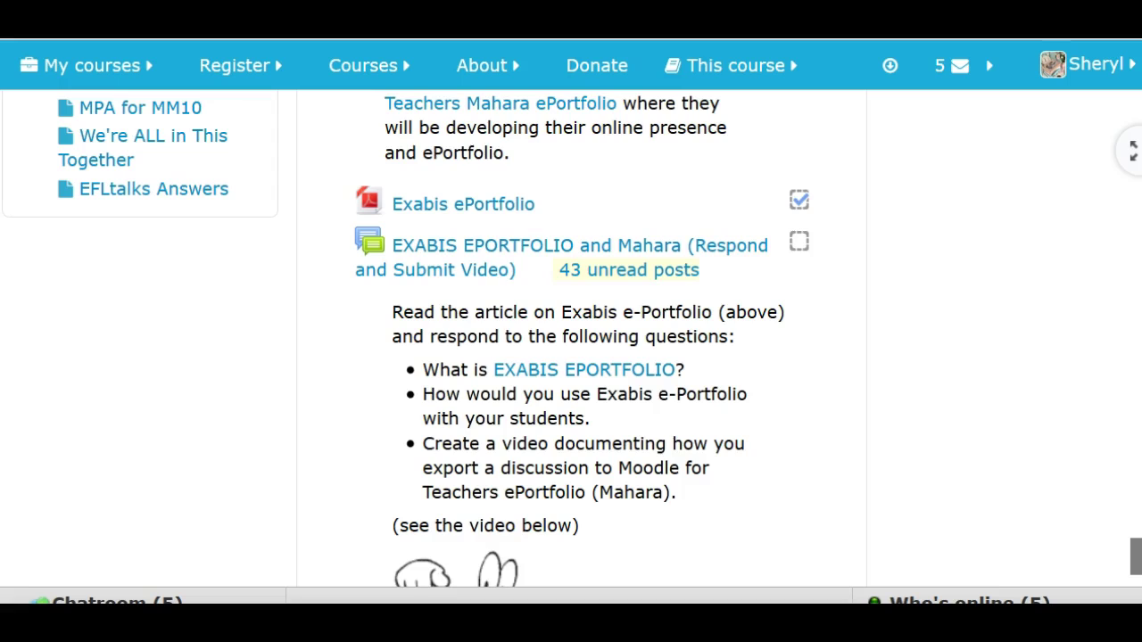
pyautogui.scroll(-1, 971, 409)
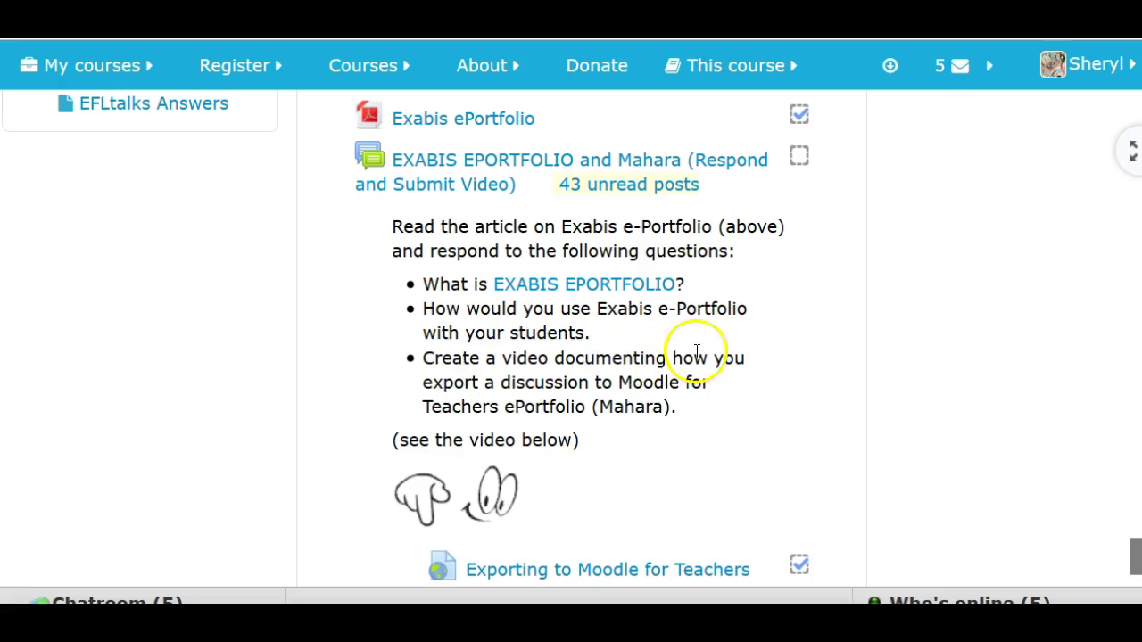
pyautogui.moveTo(595, 383); pyautogui.dragTo(748, 447)
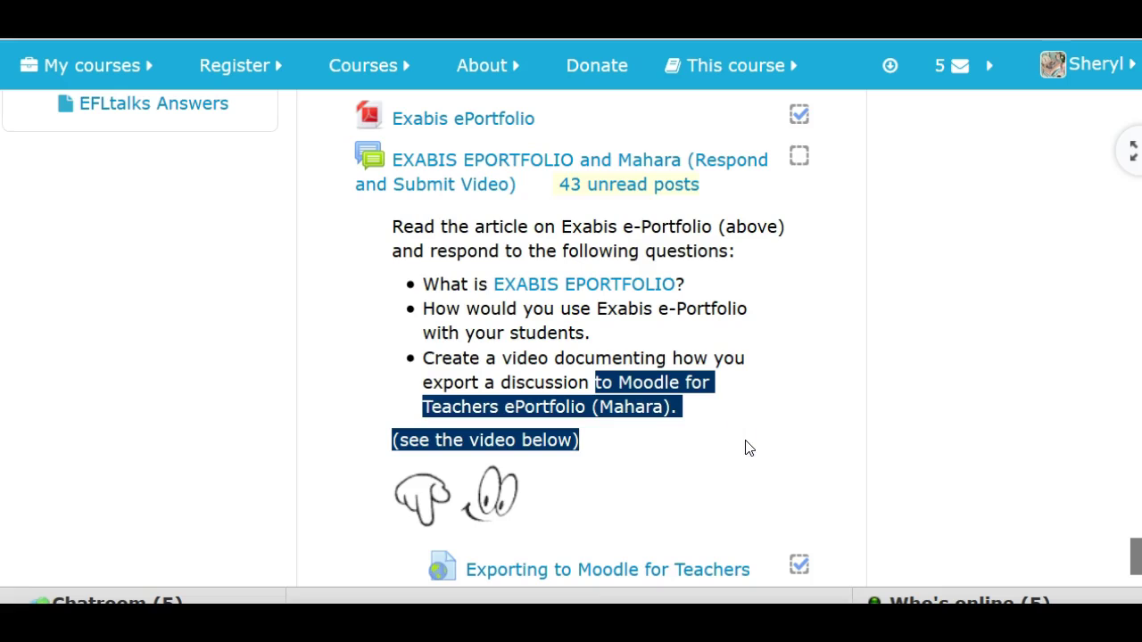
pyautogui.click(688, 415)
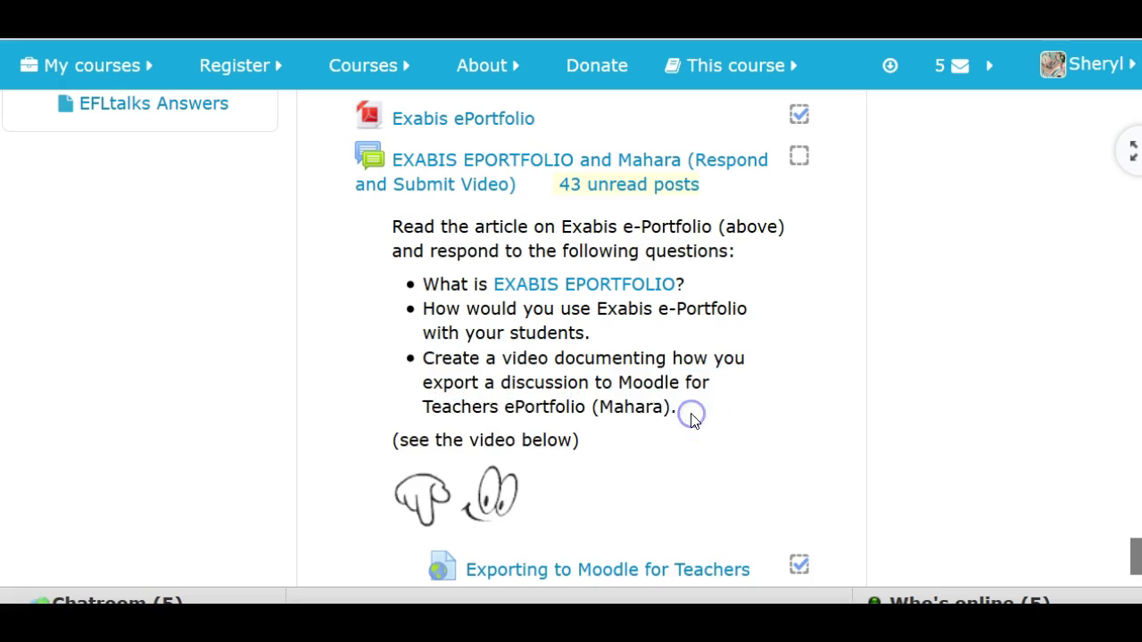
pyautogui.click(931, 366)
pyautogui.scroll(-5, 571, 357)
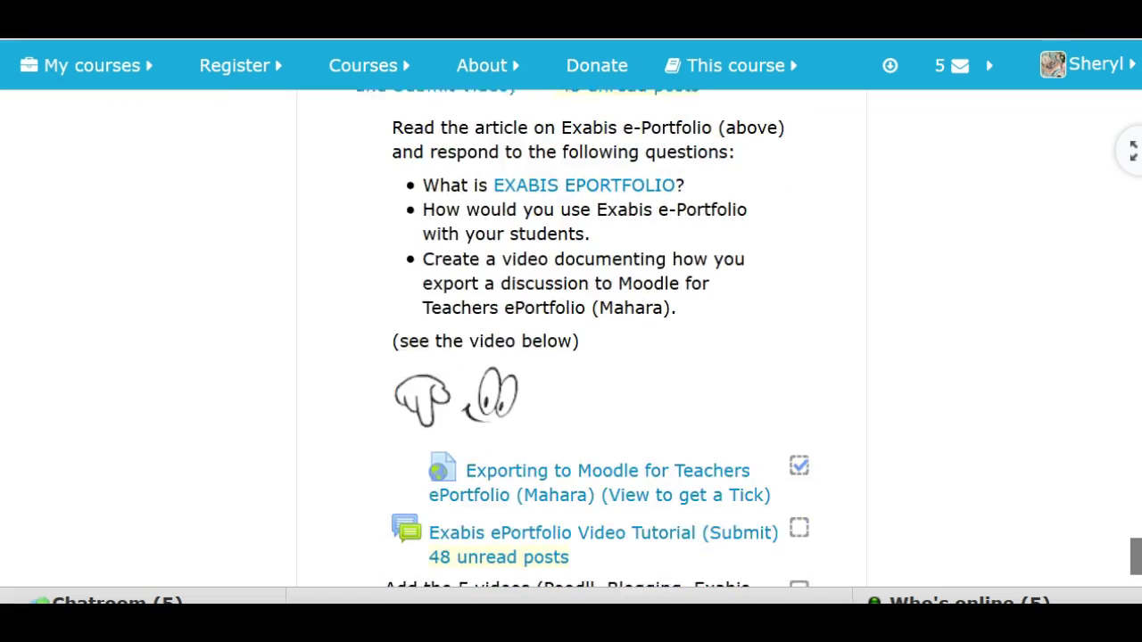
pyautogui.scroll(-5, 571, 339)
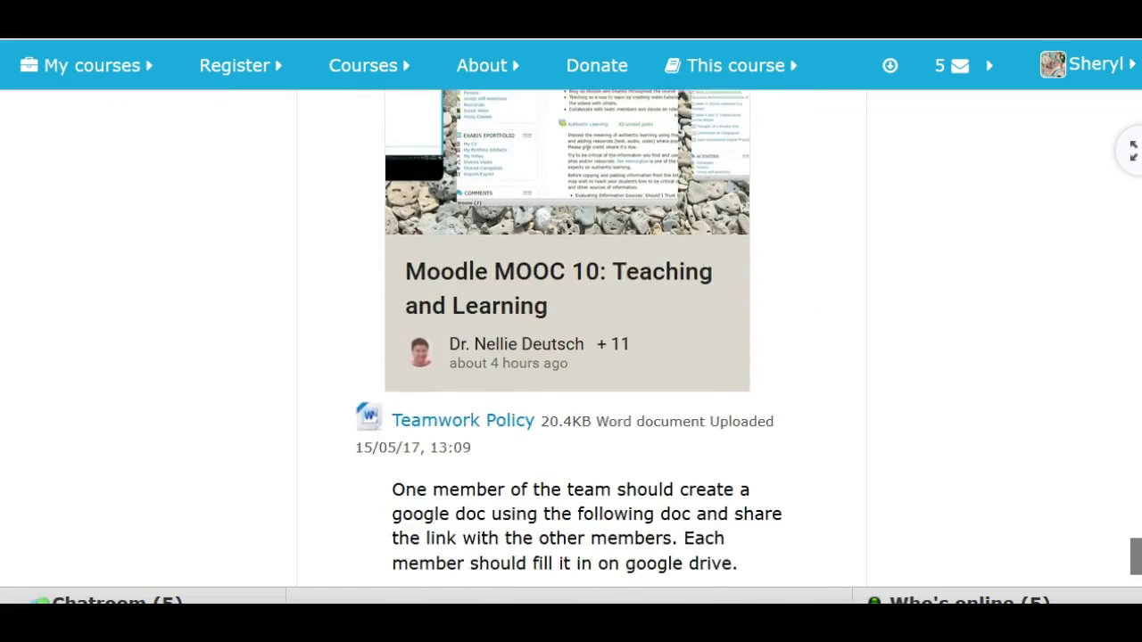
pyautogui.scroll(10, 580, 339)
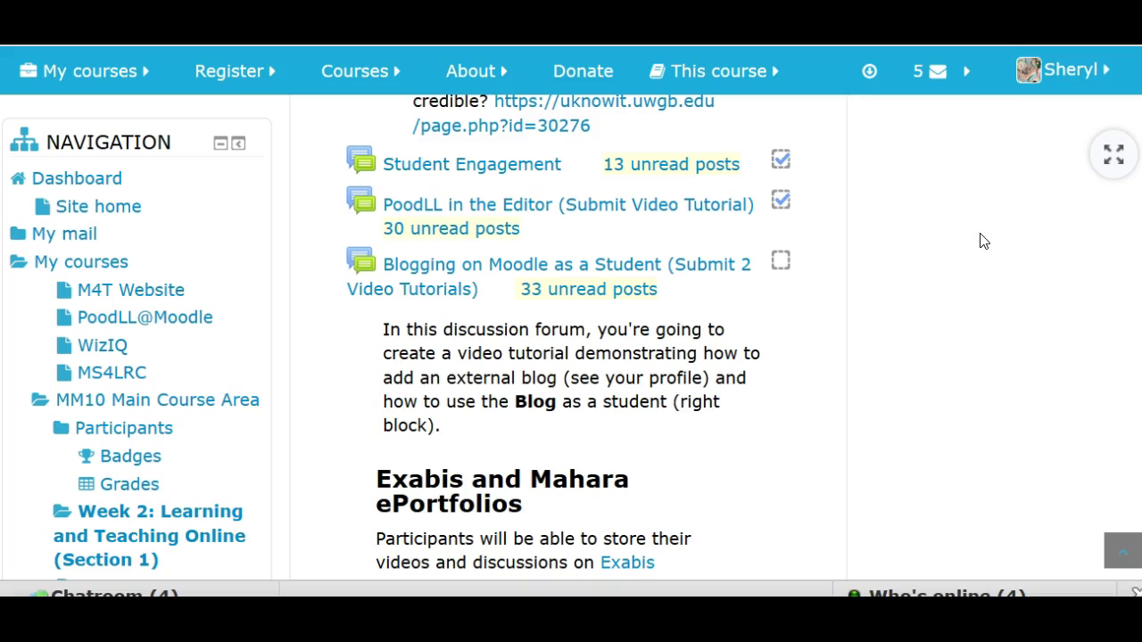
# Open the list of the account's own forum posts from the user profile options.
pyautogui.click(1066, 73)
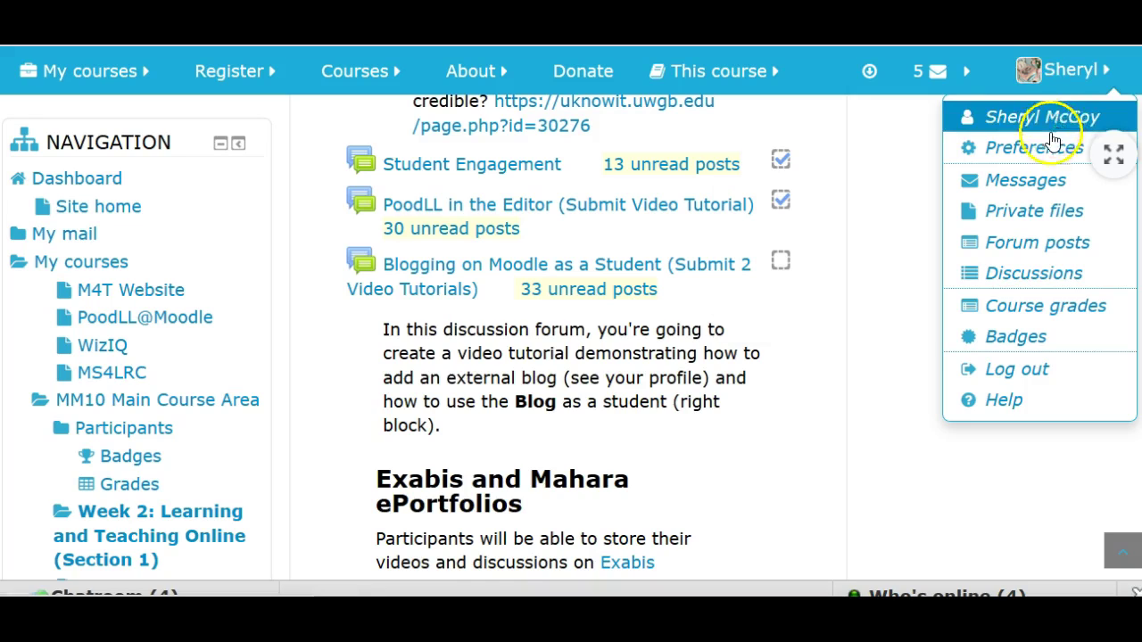
pyautogui.click(1023, 250)
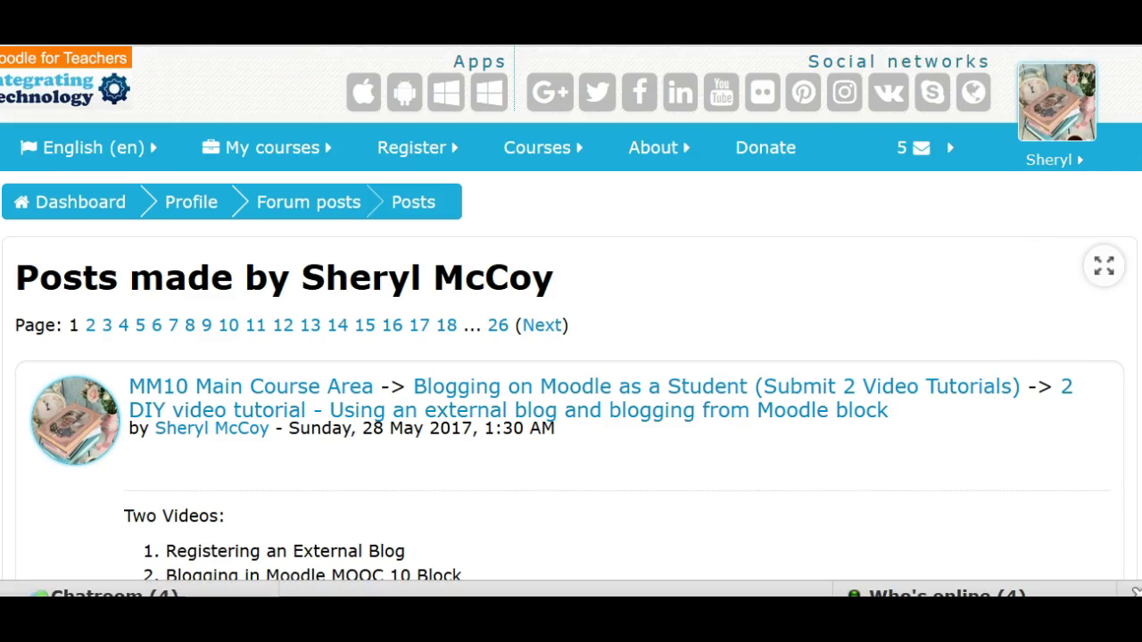
# Look through the forum posts on the first page, including the video tutorial and the Compare Activities and Resources post.
pyautogui.scroll(-3, 571, 357)
pyautogui.scroll(-2, 511, 571)
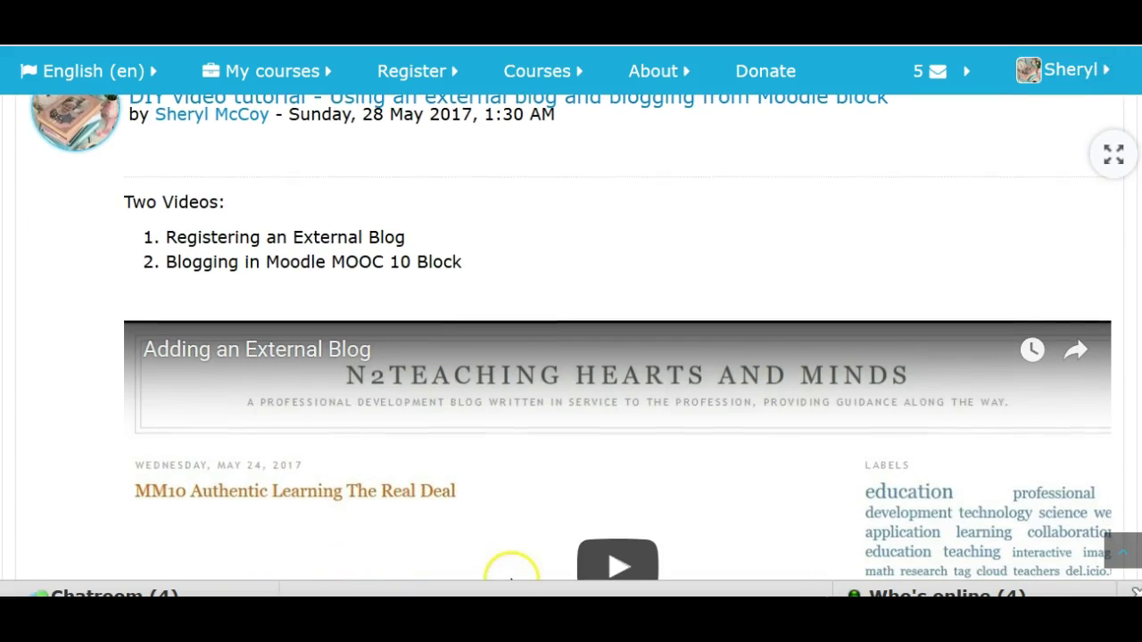
pyautogui.scroll(-1, 511, 571)
pyautogui.scroll(1, 571, 339)
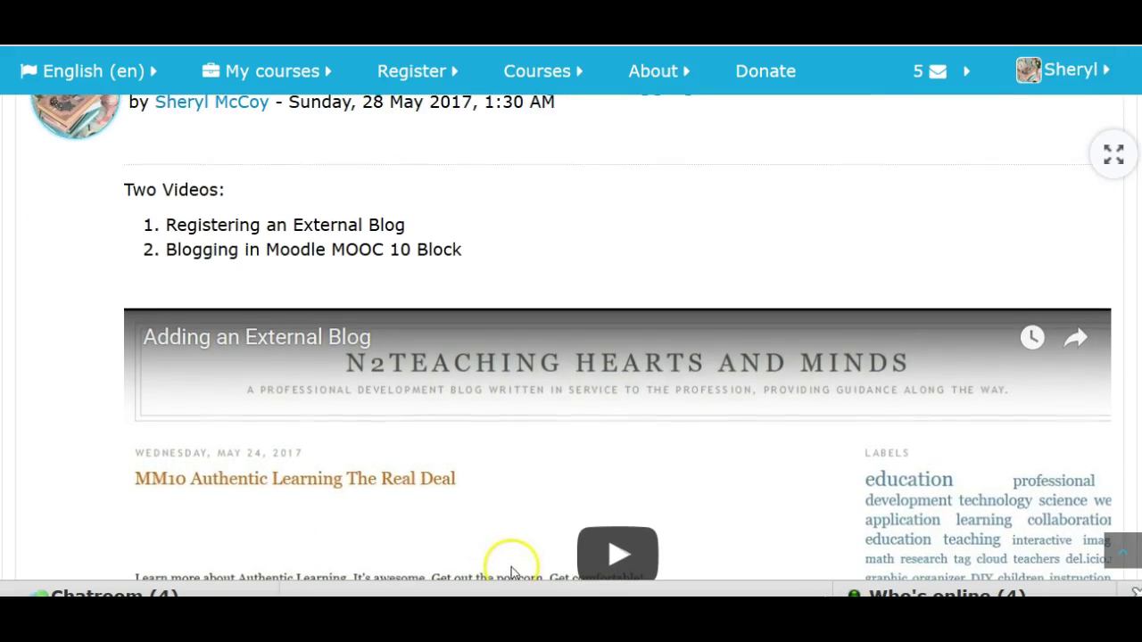
pyautogui.scroll(-1, 511, 571)
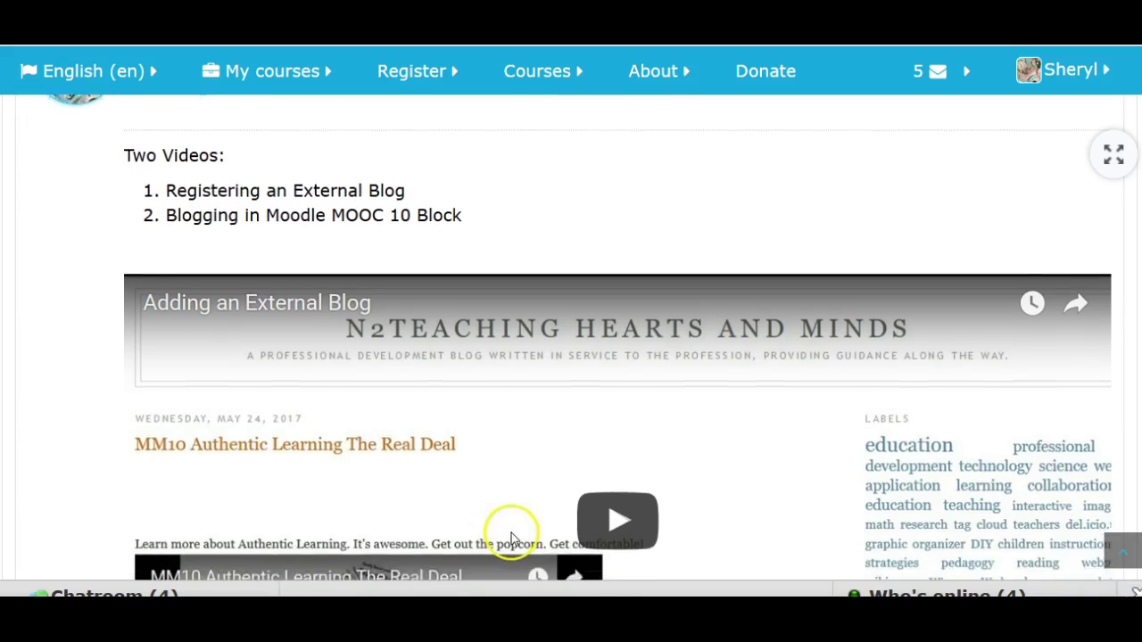
pyautogui.scroll(-5, 571, 345)
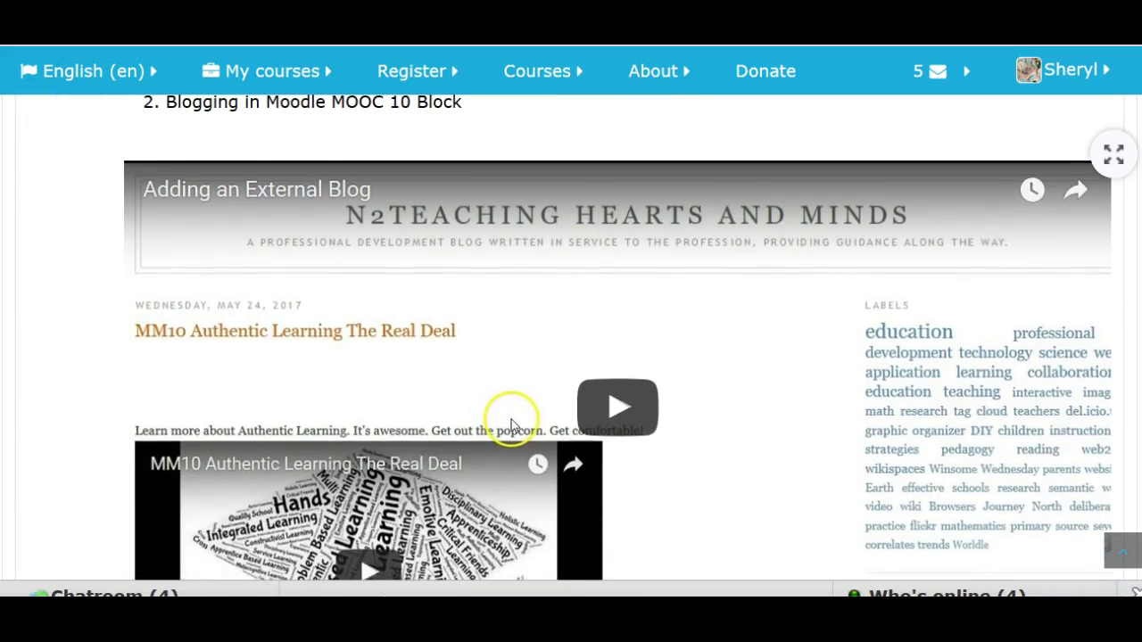
pyautogui.scroll(-2, 618, 339)
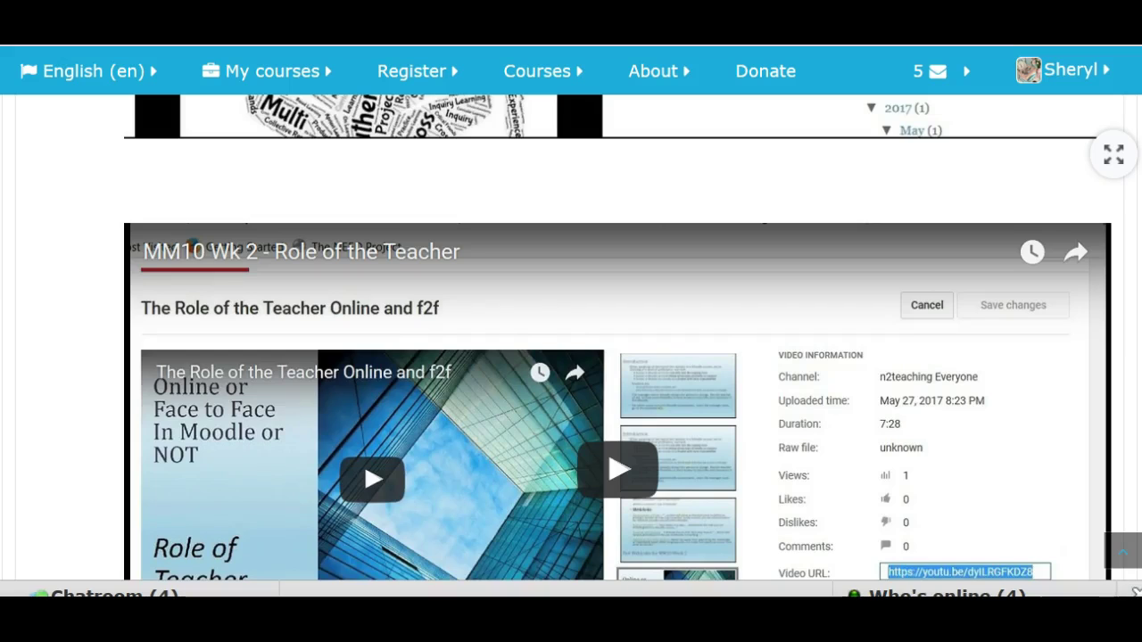
pyautogui.scroll(-6, 619, 339)
pyautogui.scroll(-3, 571, 339)
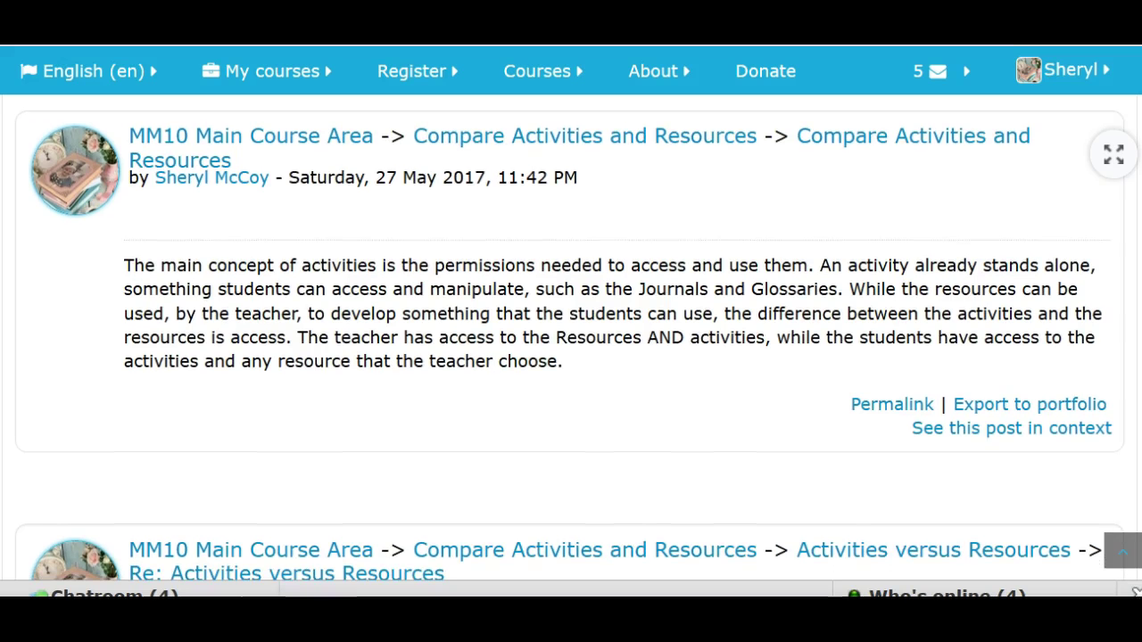
pyautogui.scroll(-4, 571, 339)
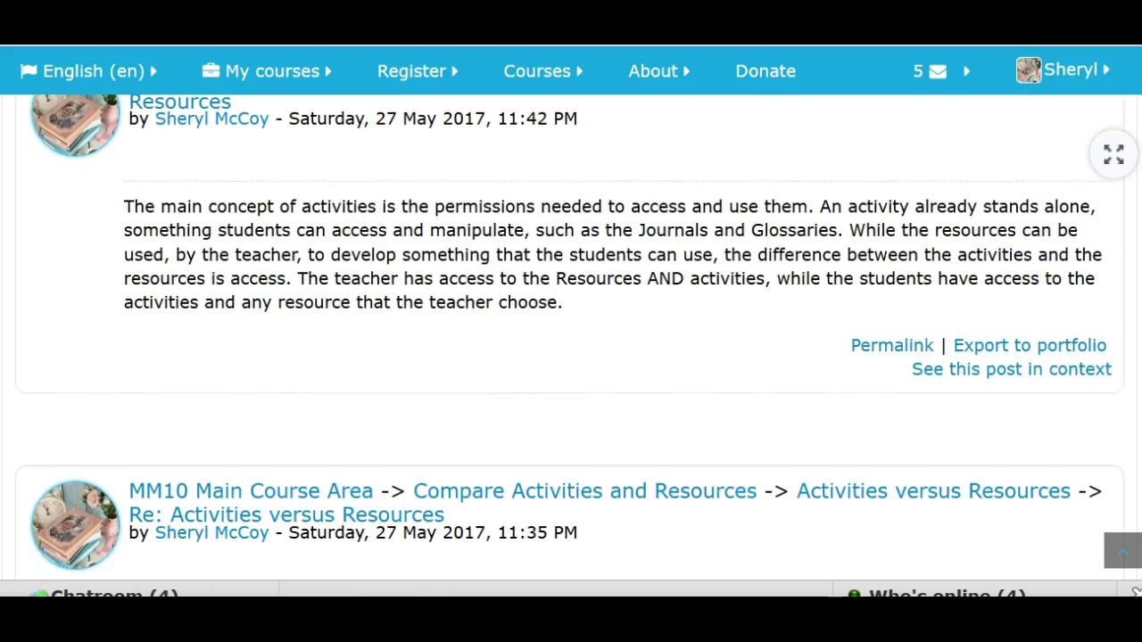
# Open page 15 of the forum posts and look through its entries down to the Help Desk for Support post.
pyautogui.scroll(15, 510, 327)
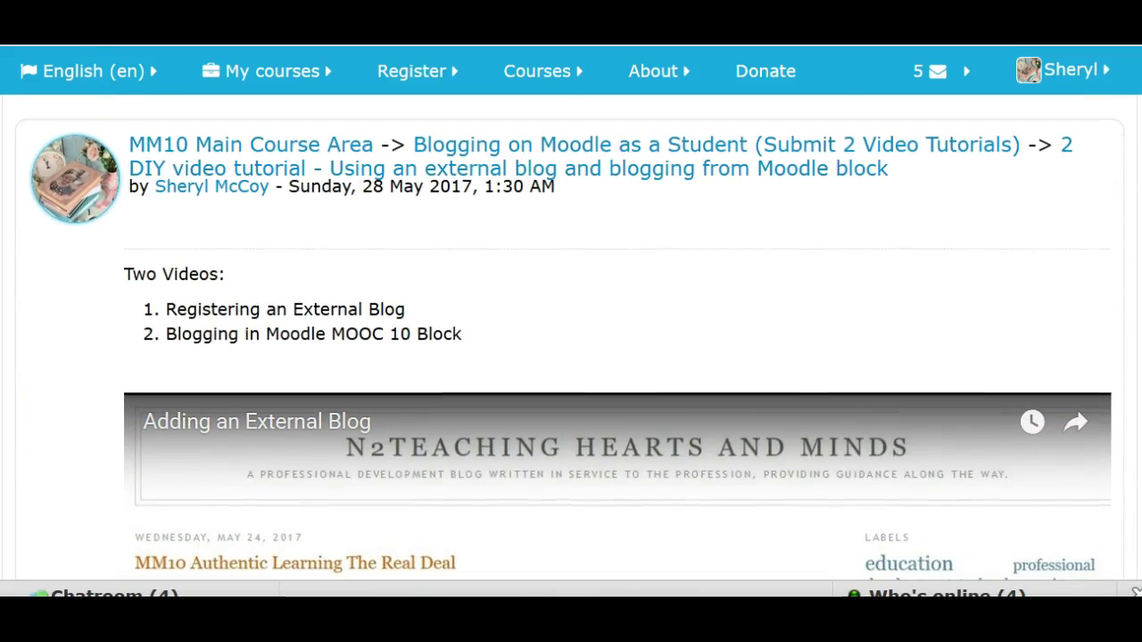
pyautogui.scroll(3, 571, 339)
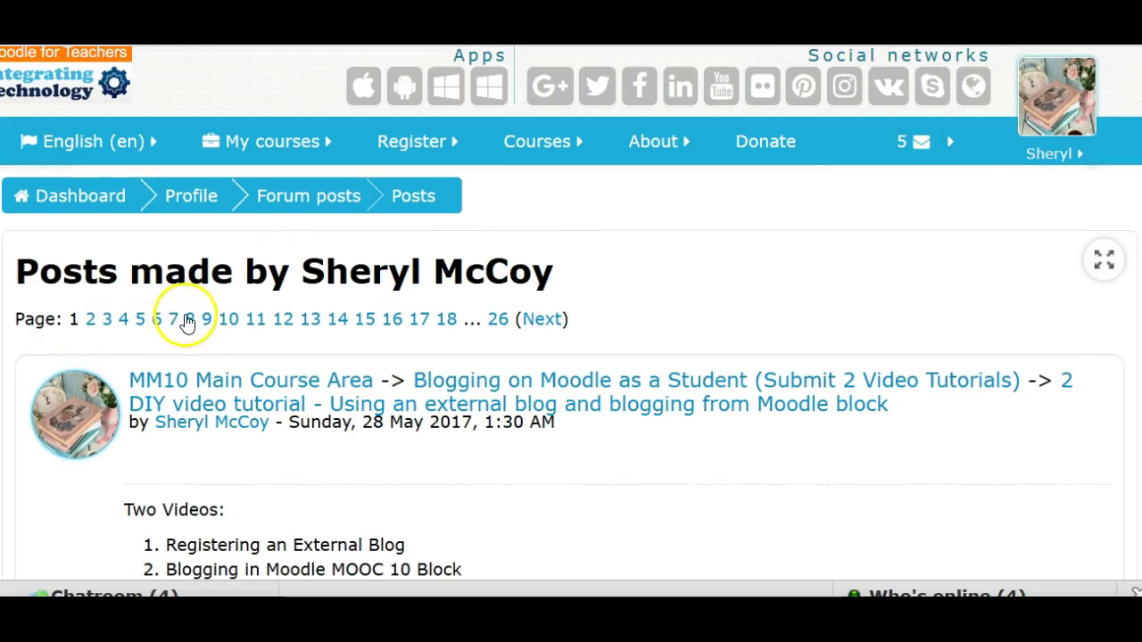
pyautogui.click(366, 323)
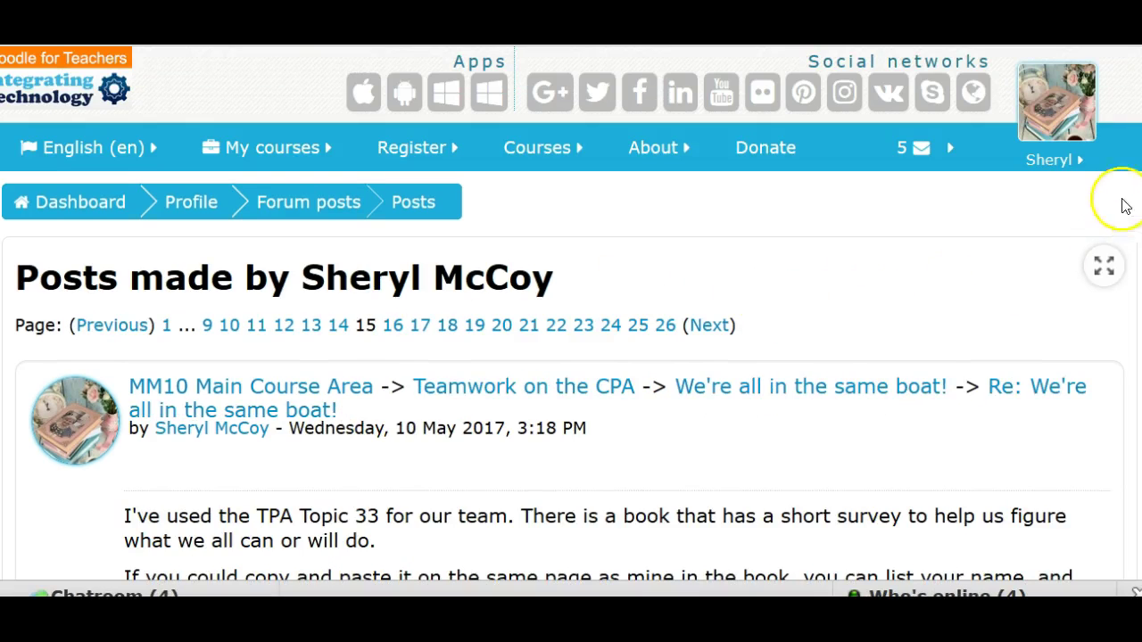
pyautogui.scroll(-4, 571, 312)
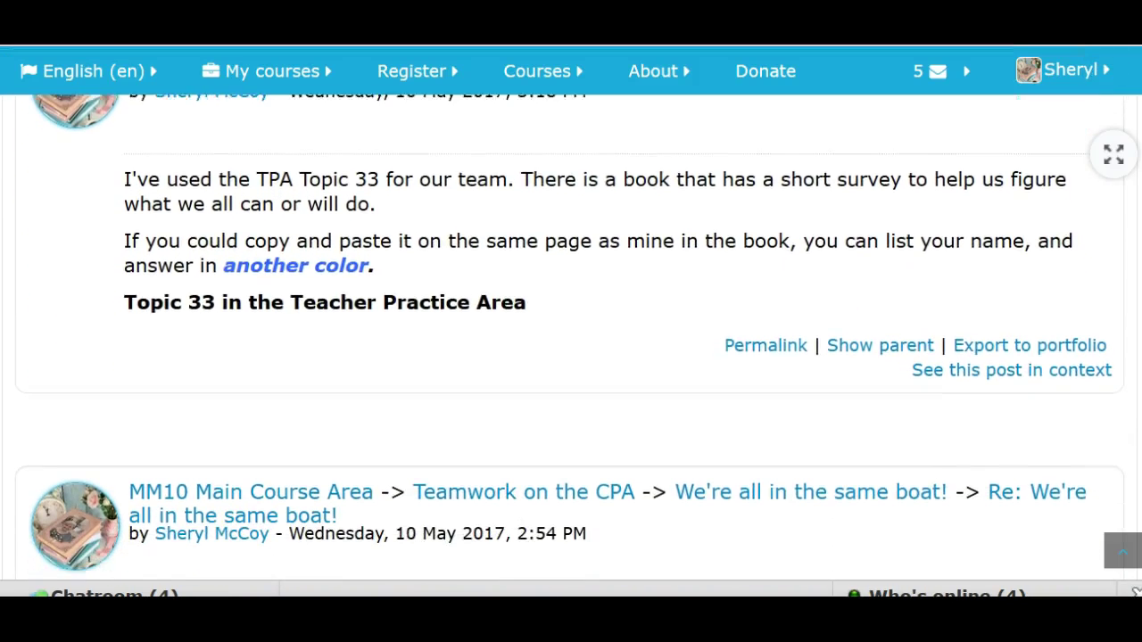
pyautogui.scroll(-3, 571, 339)
pyautogui.scroll(-1, 571, 339)
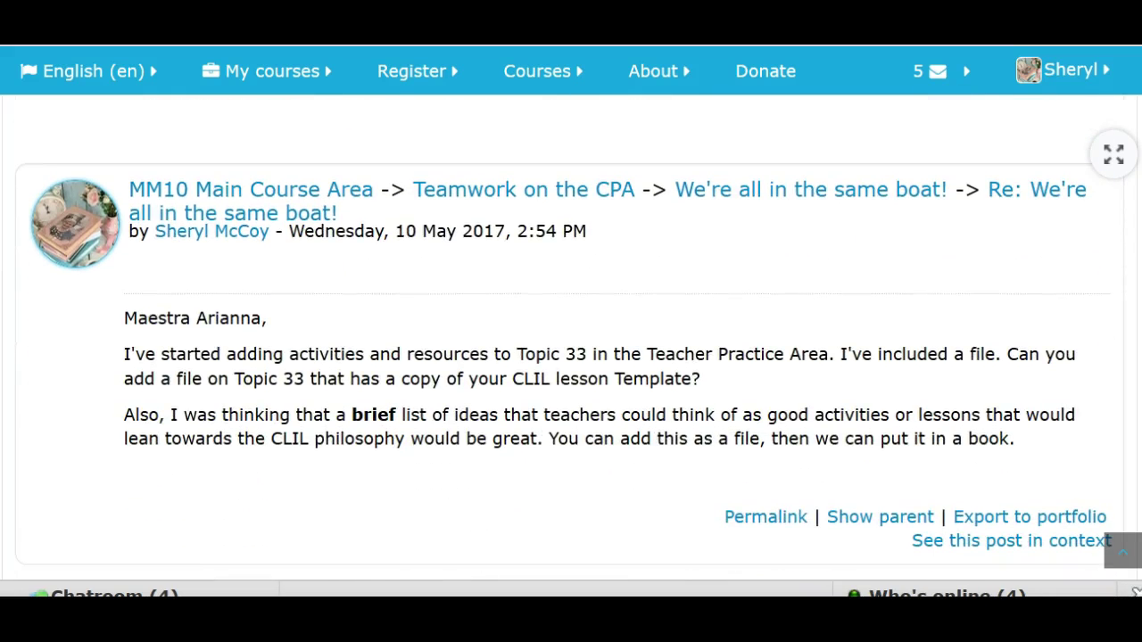
pyautogui.scroll(-3, 571, 339)
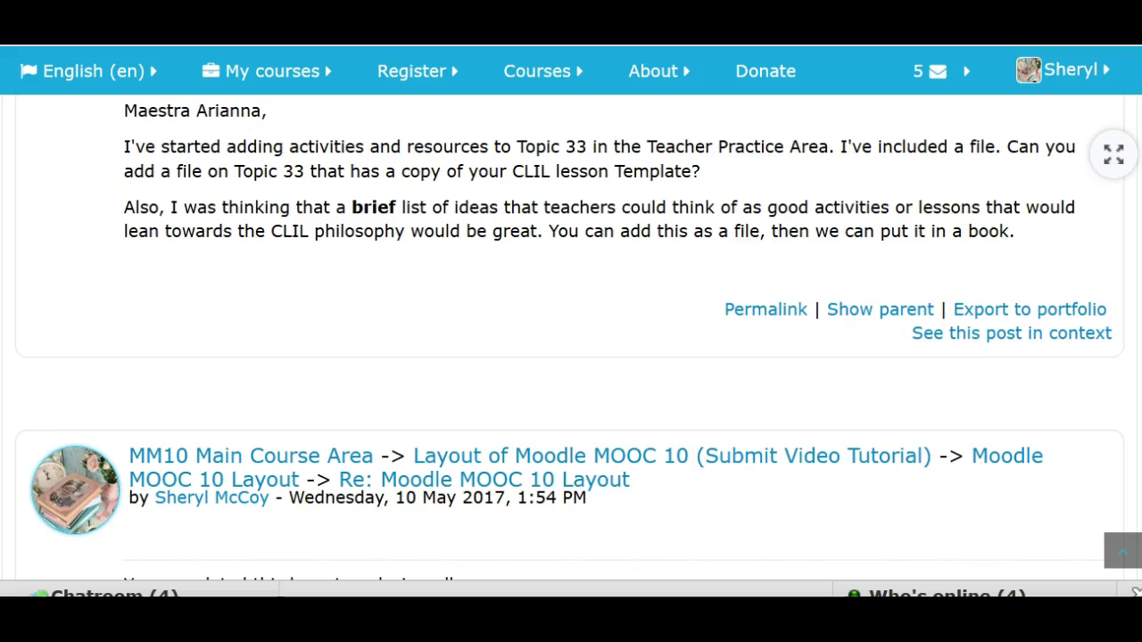
pyautogui.scroll(-3, 571, 339)
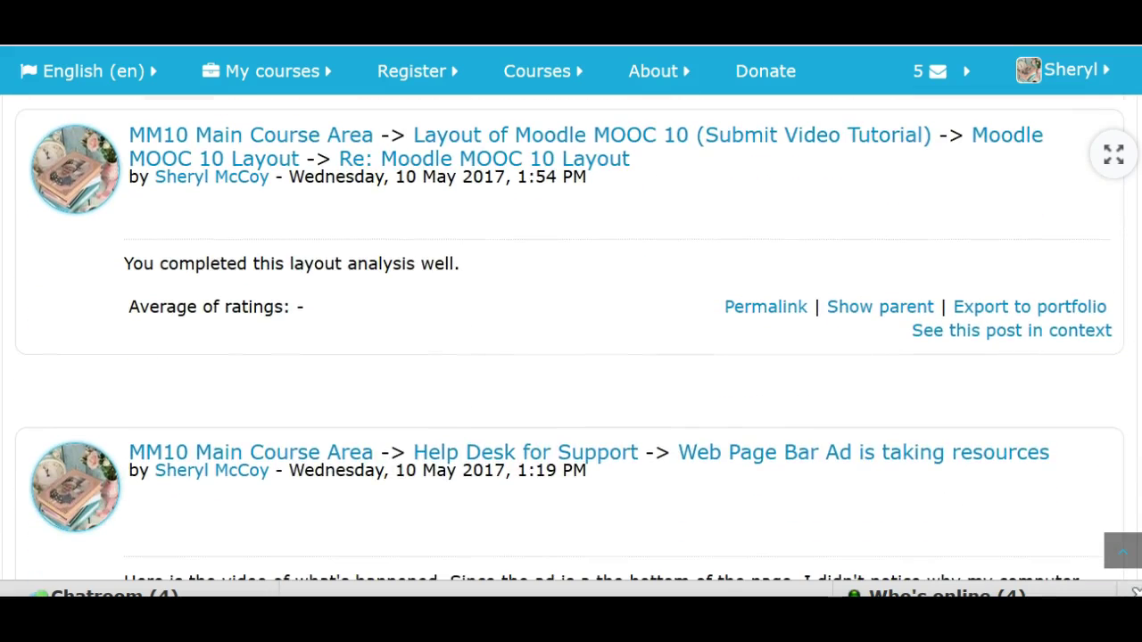
pyautogui.scroll(-3, 571, 339)
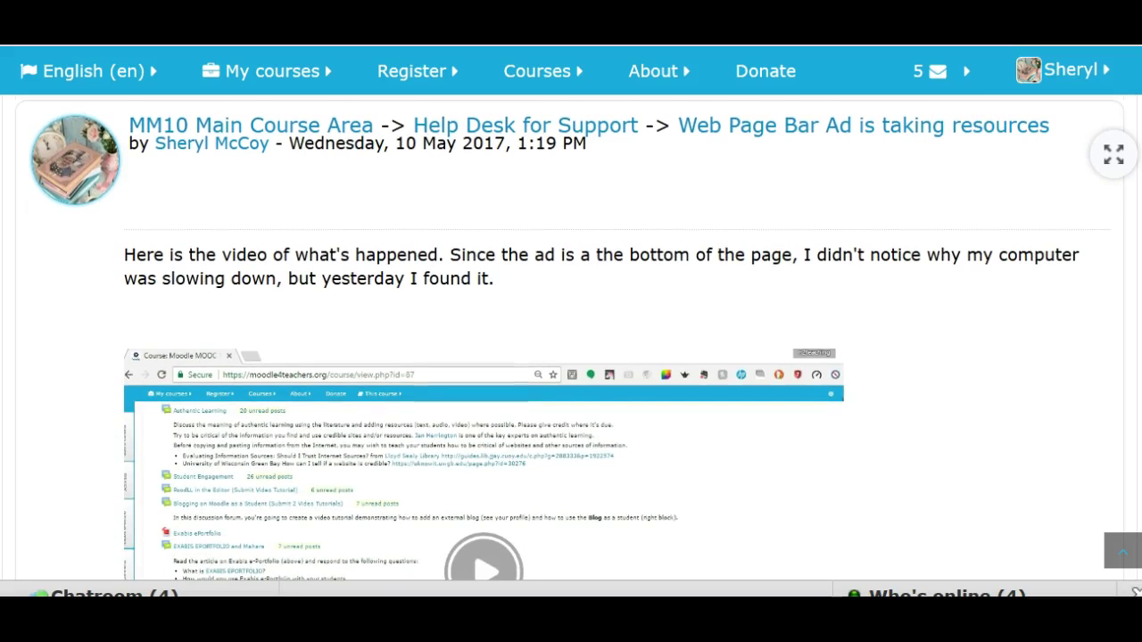
pyautogui.scroll(-4, 678, 274)
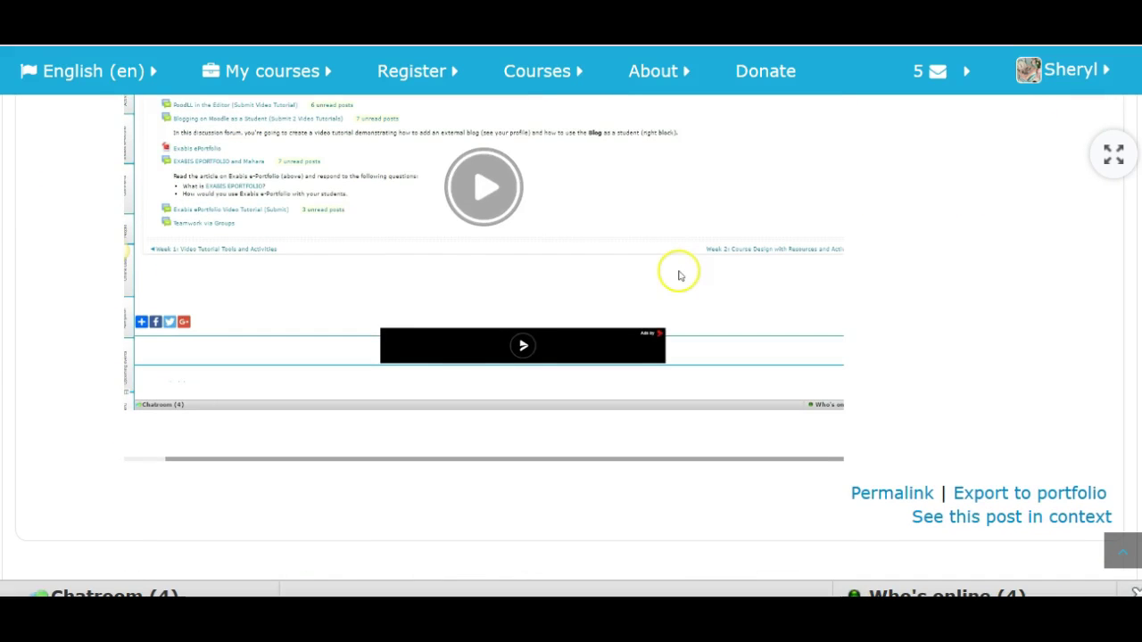
# Go to page 17 of the forum posts and open the "MM10 Week 1 - Exploring my Profile" post in its discussion context.
pyautogui.scroll(4, 678, 274)
pyautogui.scroll(10, 571, 337)
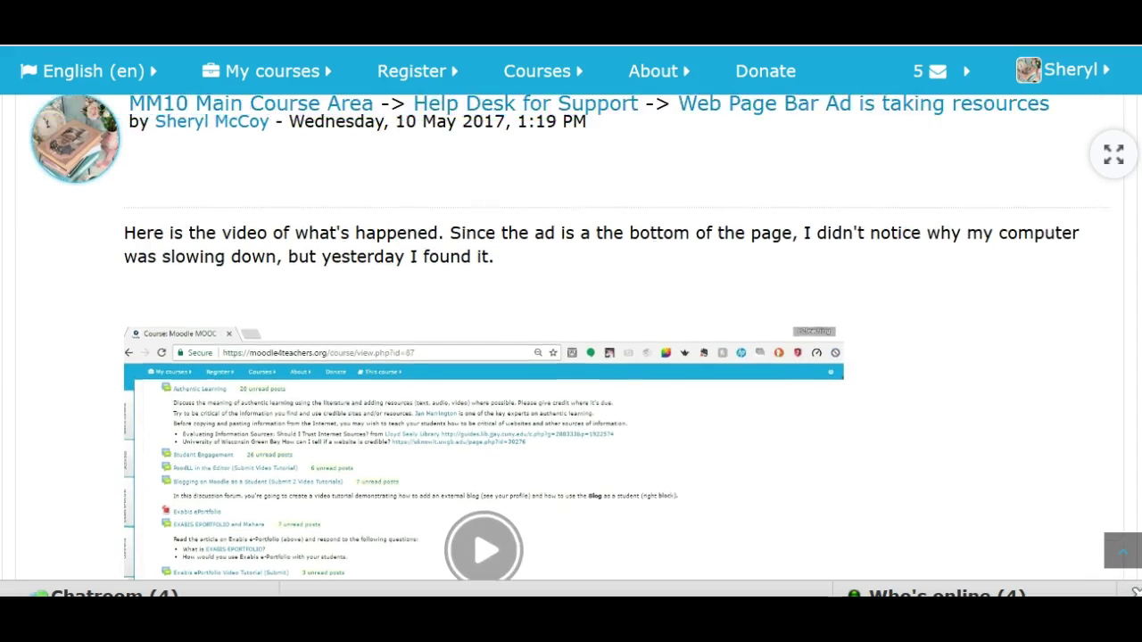
pyautogui.scroll(5, 571, 338)
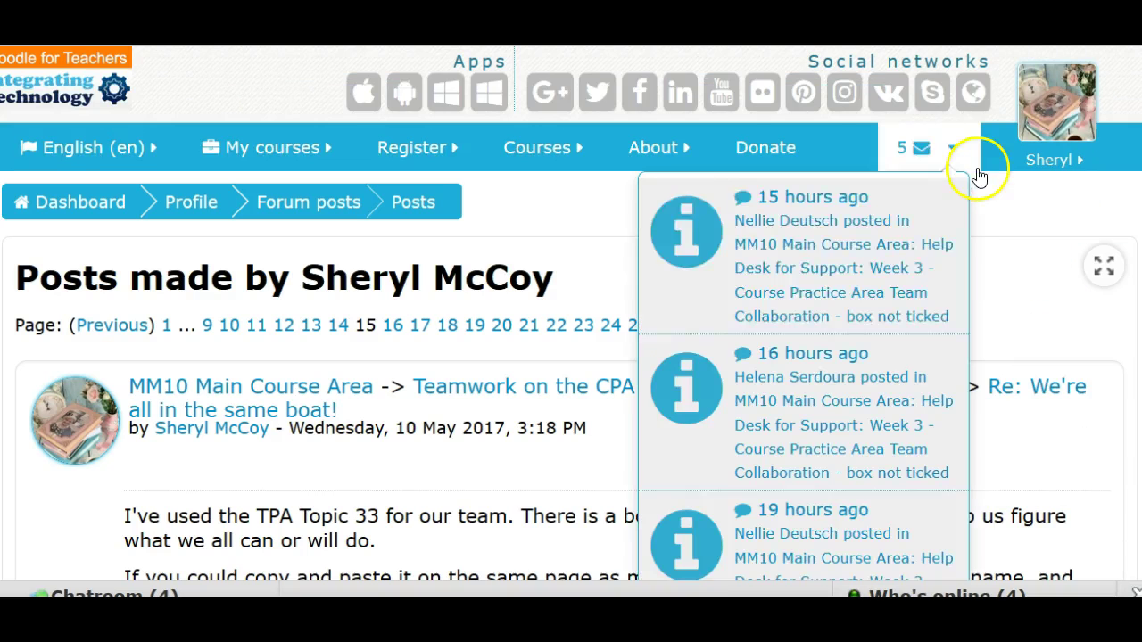
pyautogui.click(419, 325)
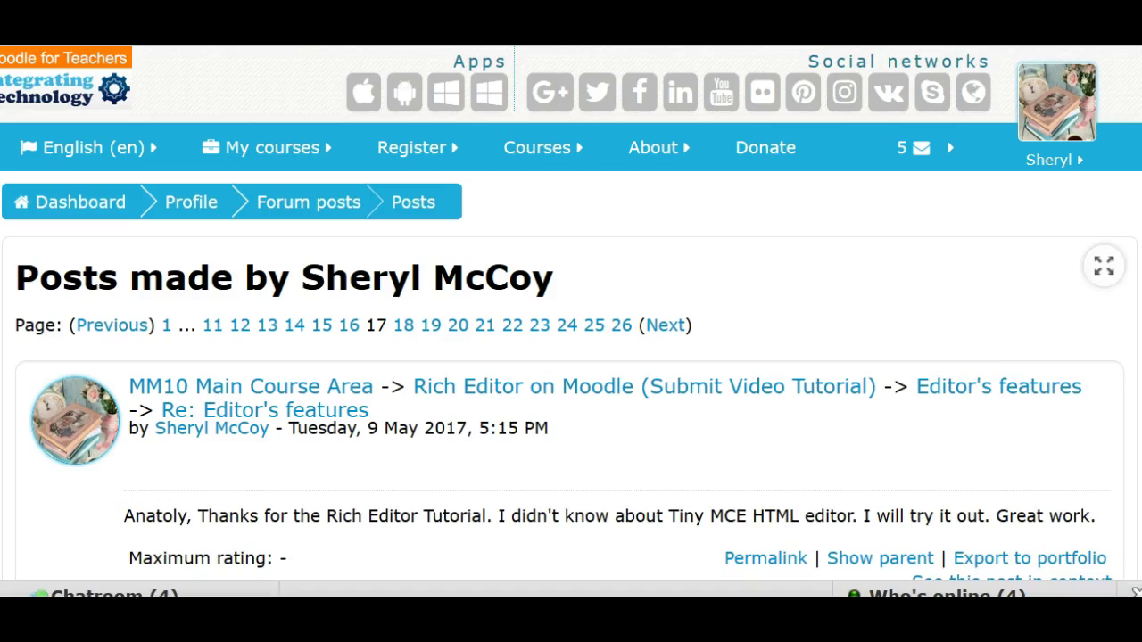
pyautogui.scroll(-7, 1124, 530)
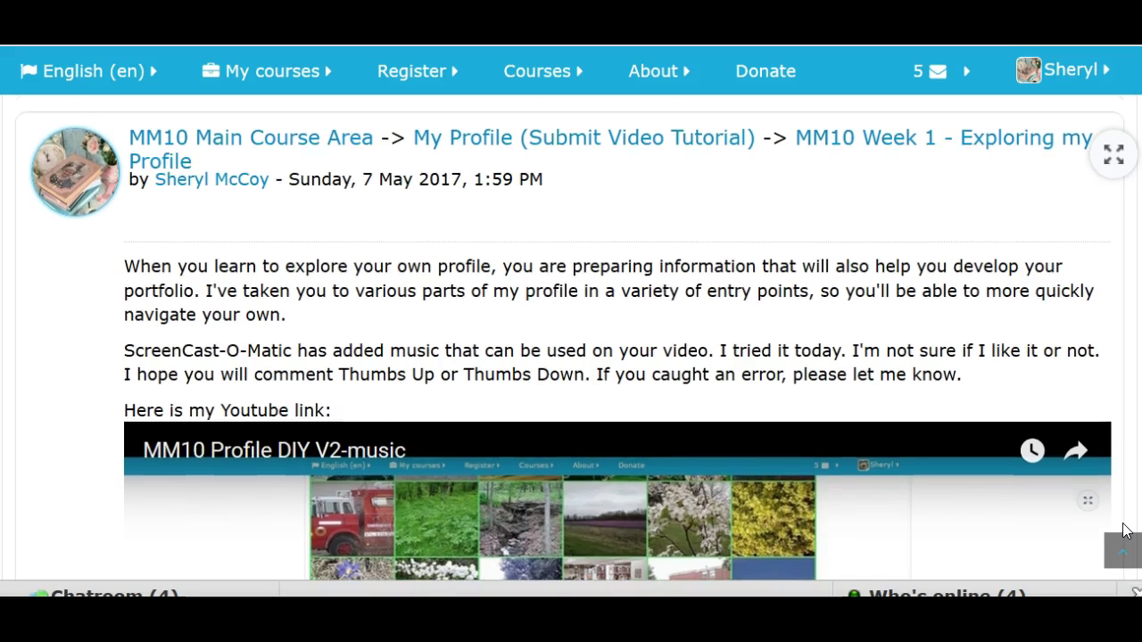
pyautogui.scroll(-6, 1124, 530)
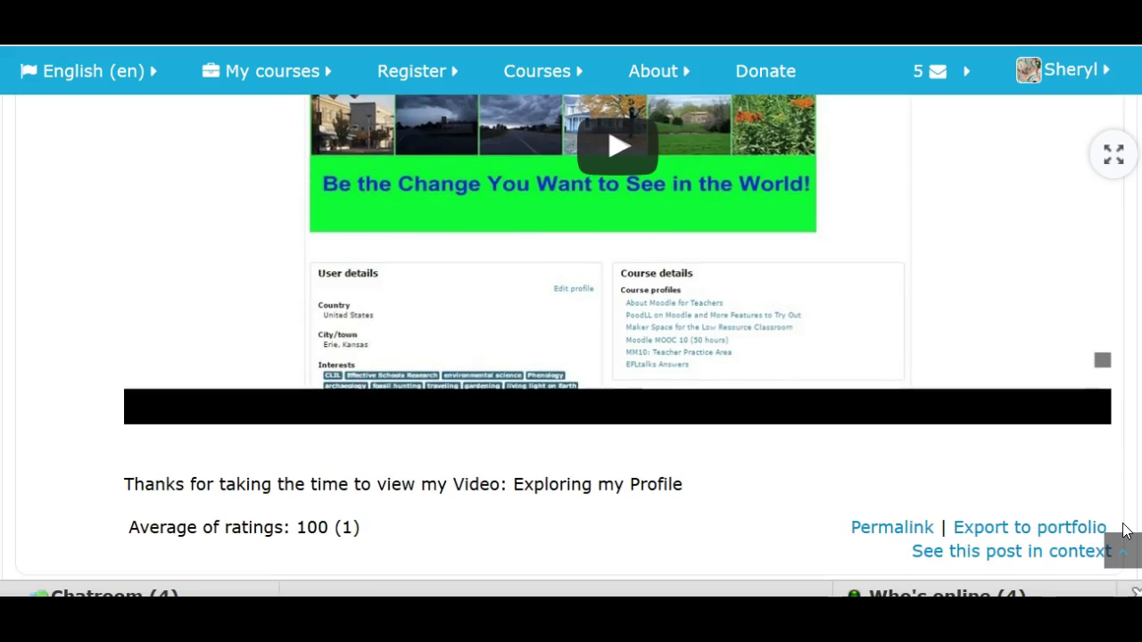
pyautogui.scroll(1, 1124, 530)
pyautogui.scroll(-3, 1124, 530)
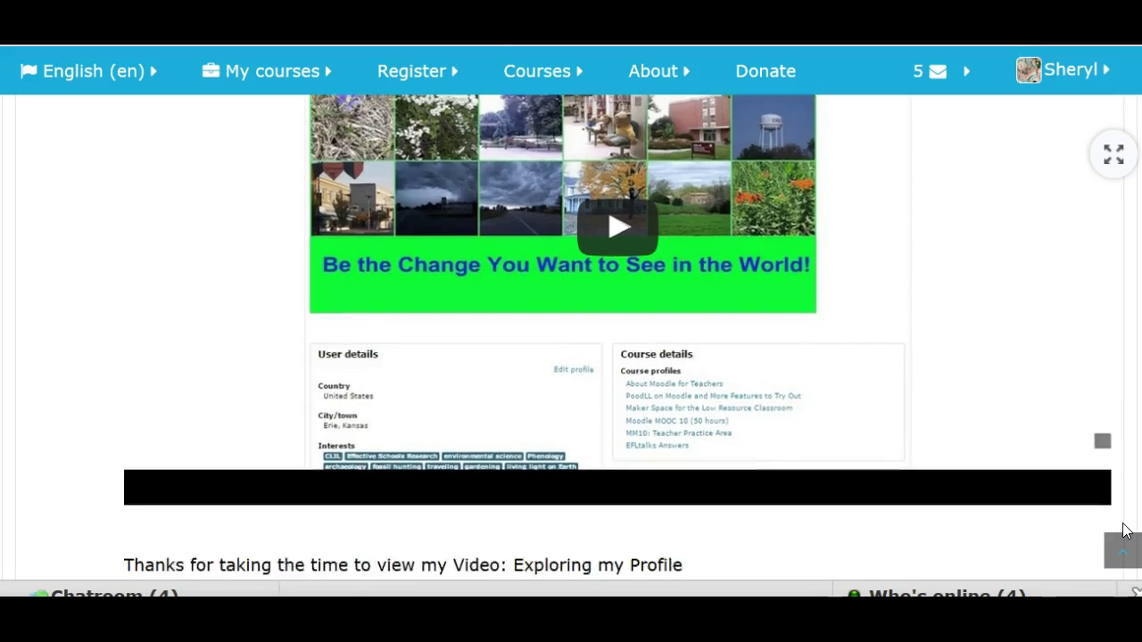
pyautogui.scroll(-1, 1124, 530)
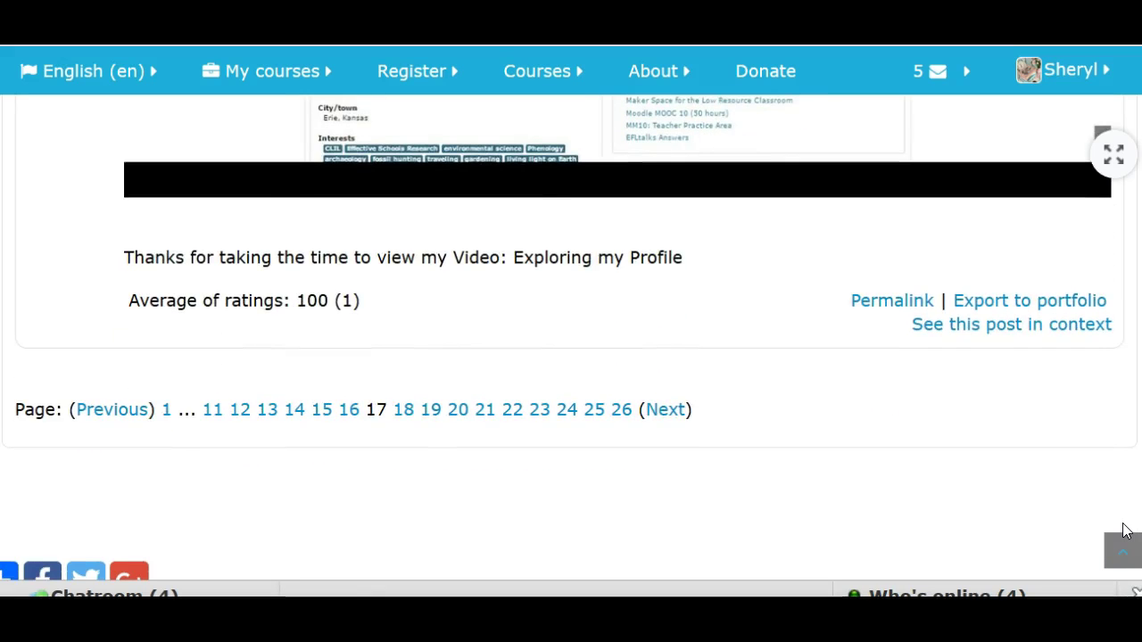
pyautogui.click(1124, 530)
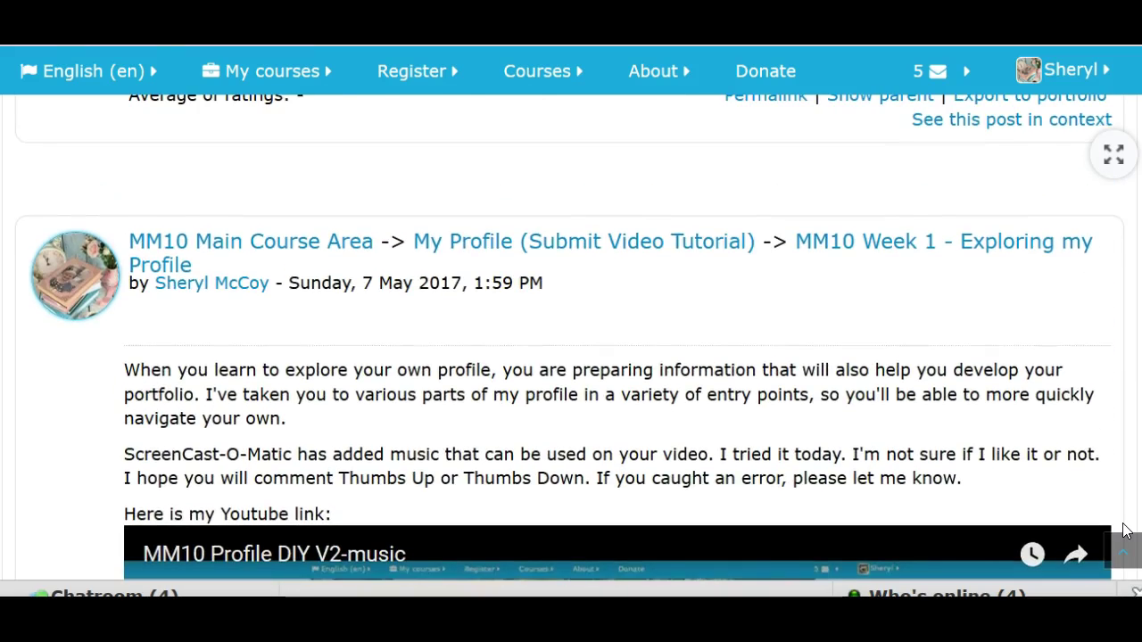
pyautogui.scroll(-1, 1124, 530)
pyautogui.scroll(4, 1124, 530)
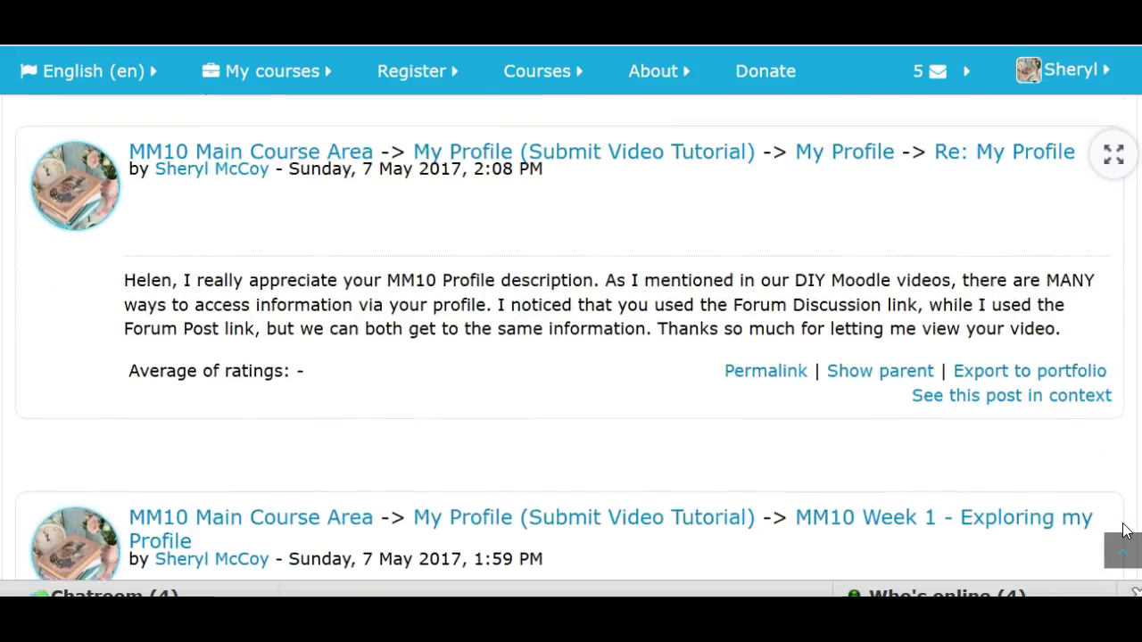
pyautogui.scroll(-10, 1124, 530)
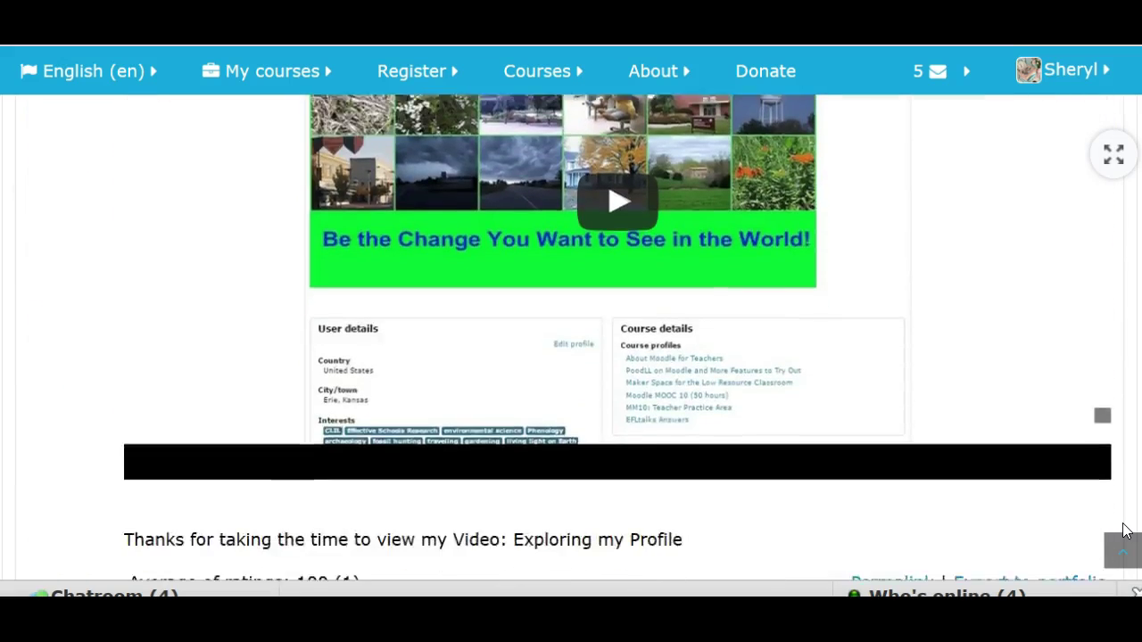
pyautogui.scroll(-1, 1124, 530)
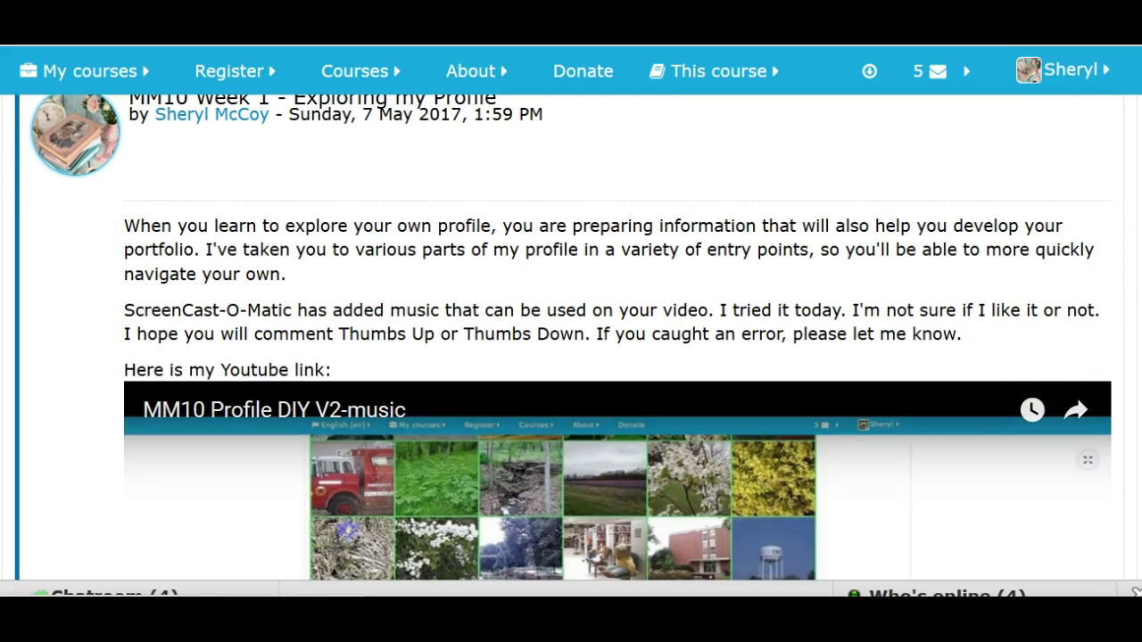
# Review the "MM10 Week 1 - Exploring my Profile" discussion, including its portfolio export options, the original post and all replies.
pyautogui.scroll(5, 571, 339)
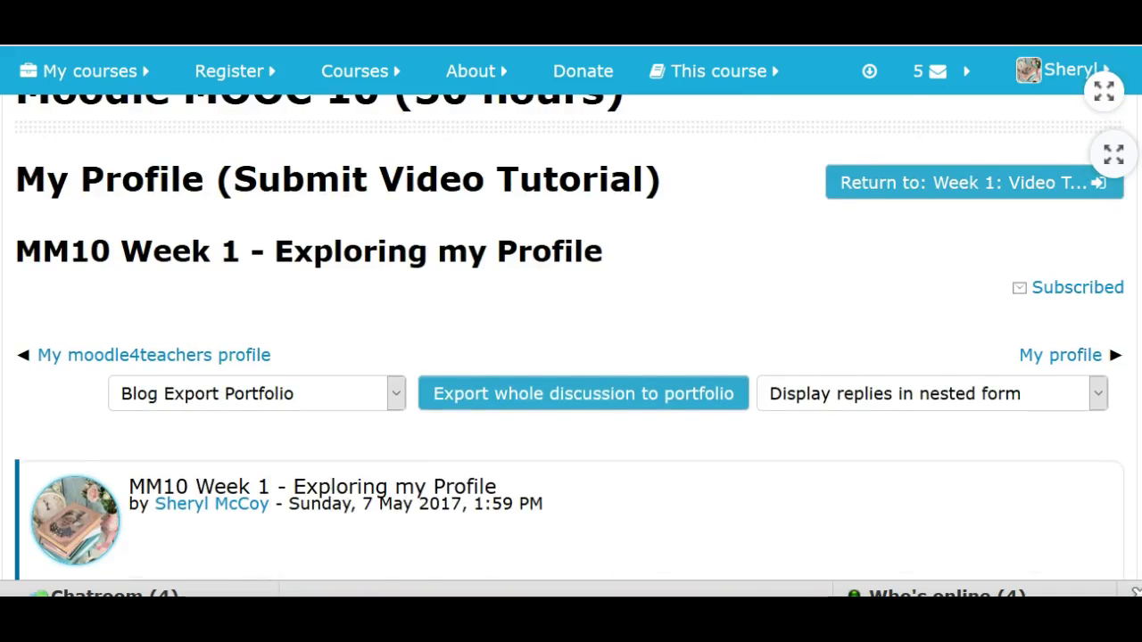
pyautogui.scroll(-10, 571, 339)
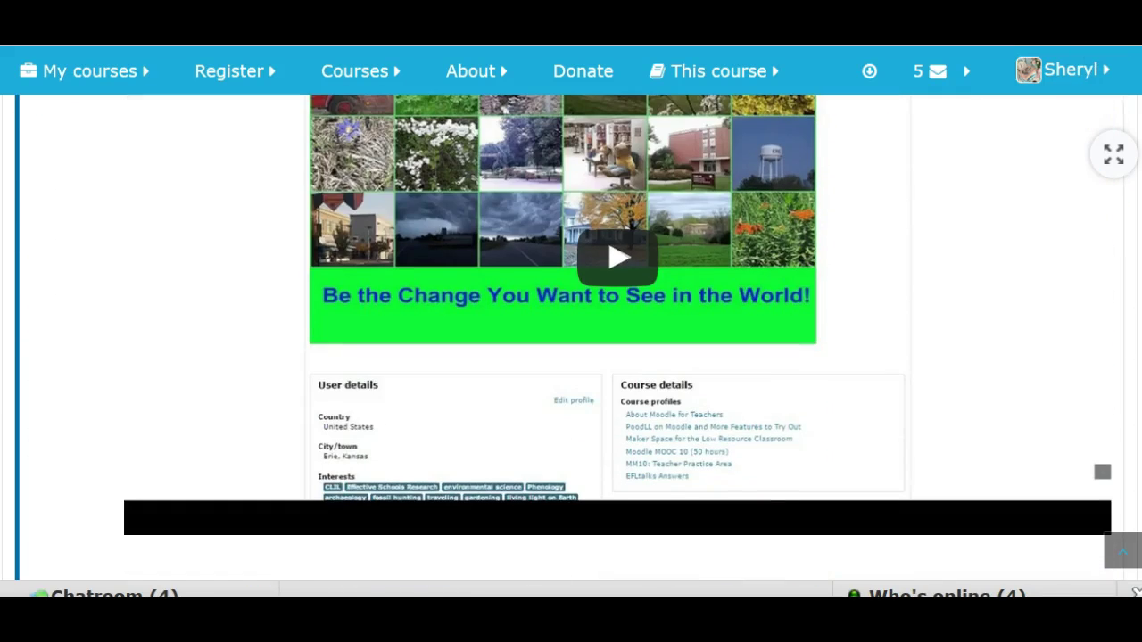
pyautogui.scroll(-10, 571, 339)
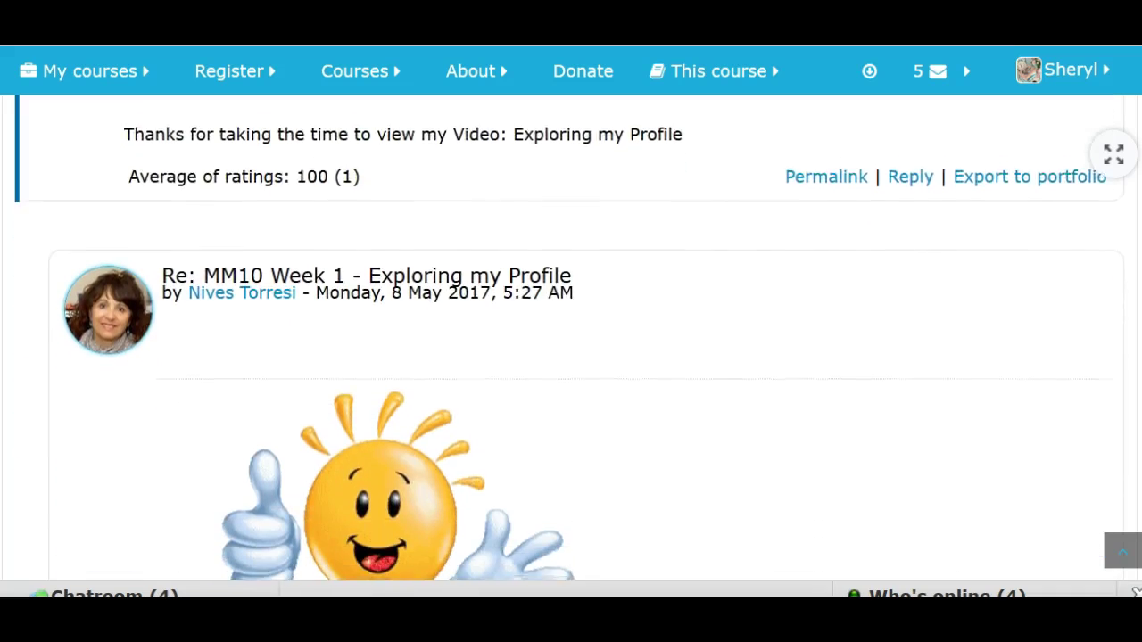
pyautogui.scroll(-3, 571, 339)
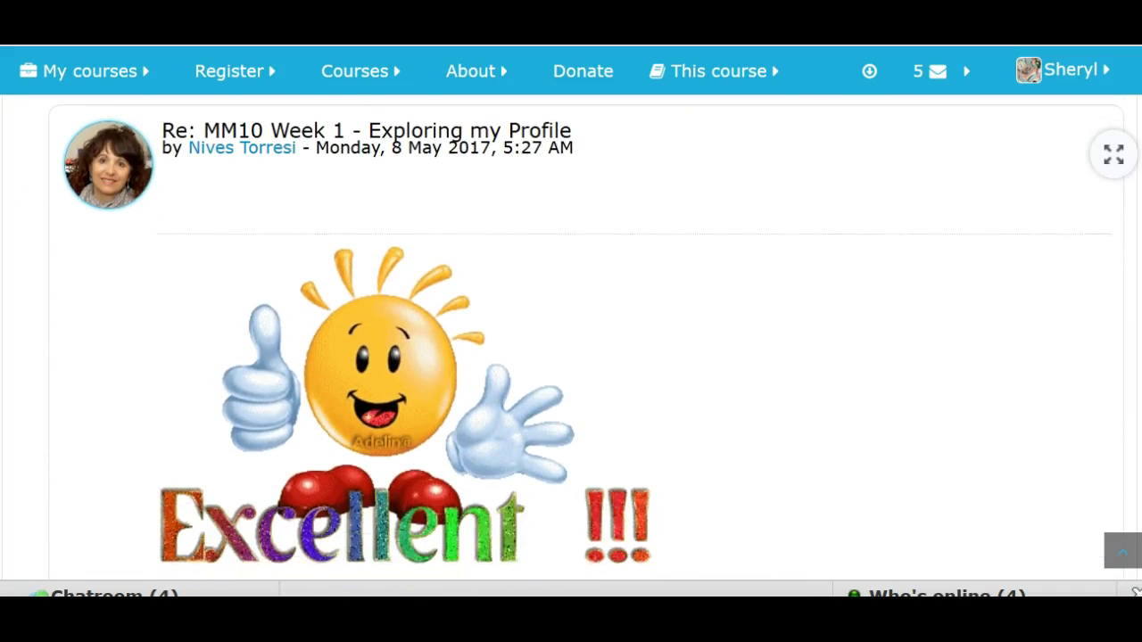
pyautogui.scroll(-9, 571, 339)
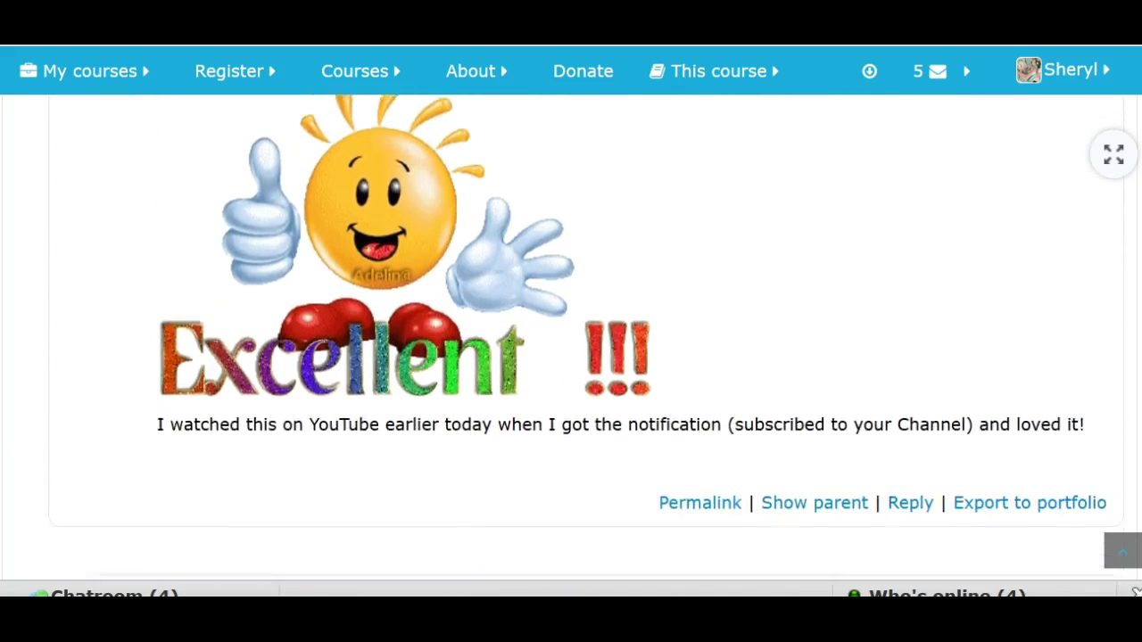
pyautogui.scroll(-8, 571, 339)
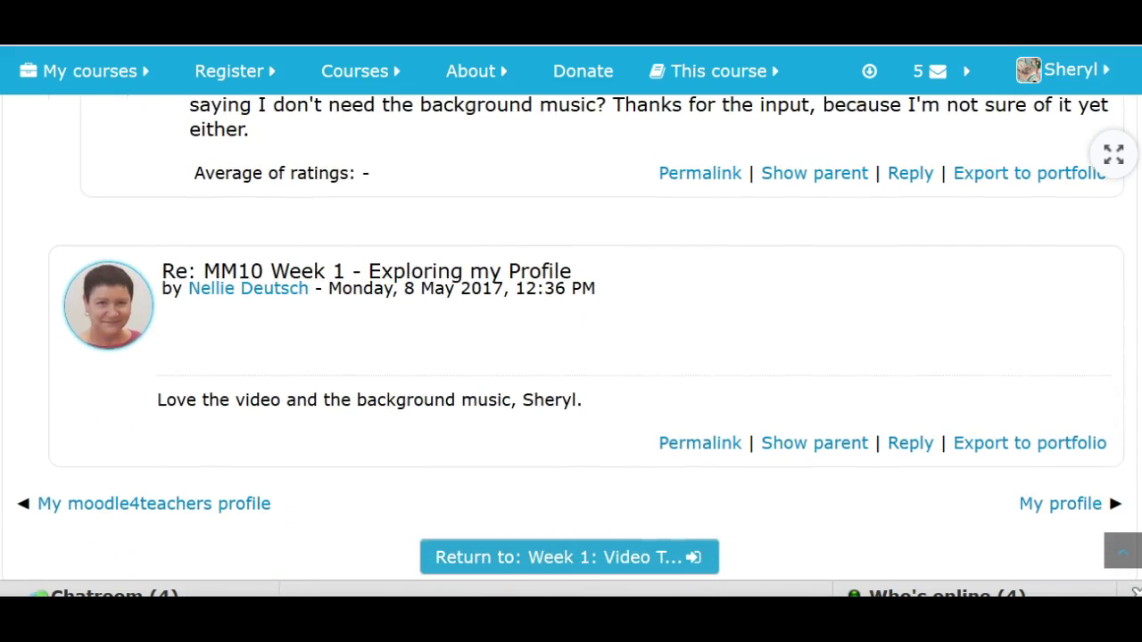
pyautogui.scroll(20, 571, 339)
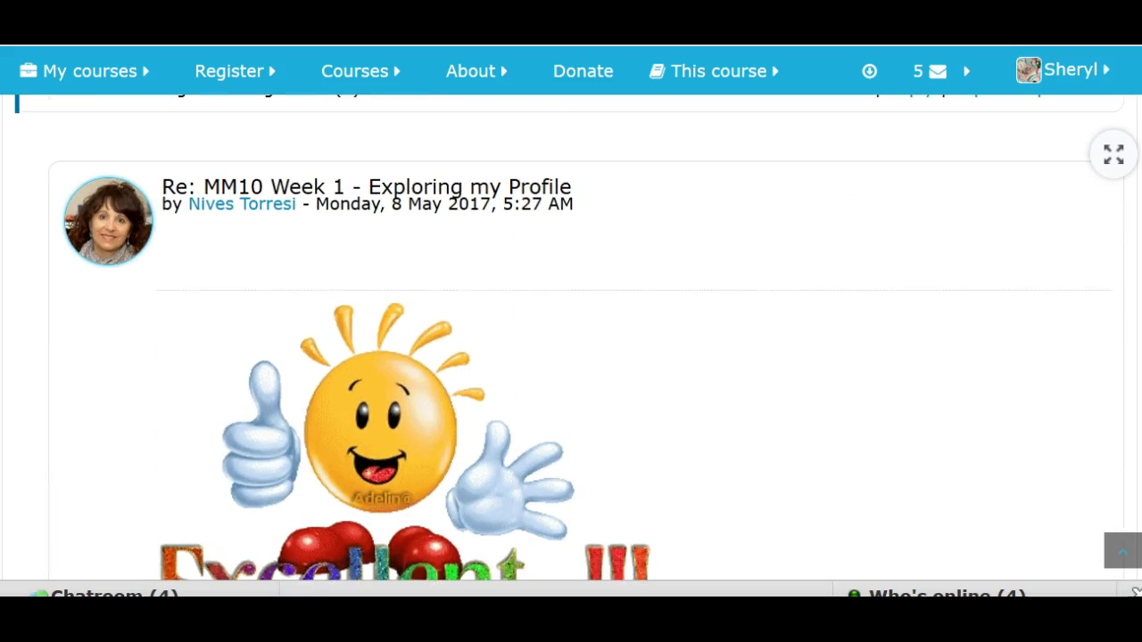
pyautogui.scroll(13, 571, 339)
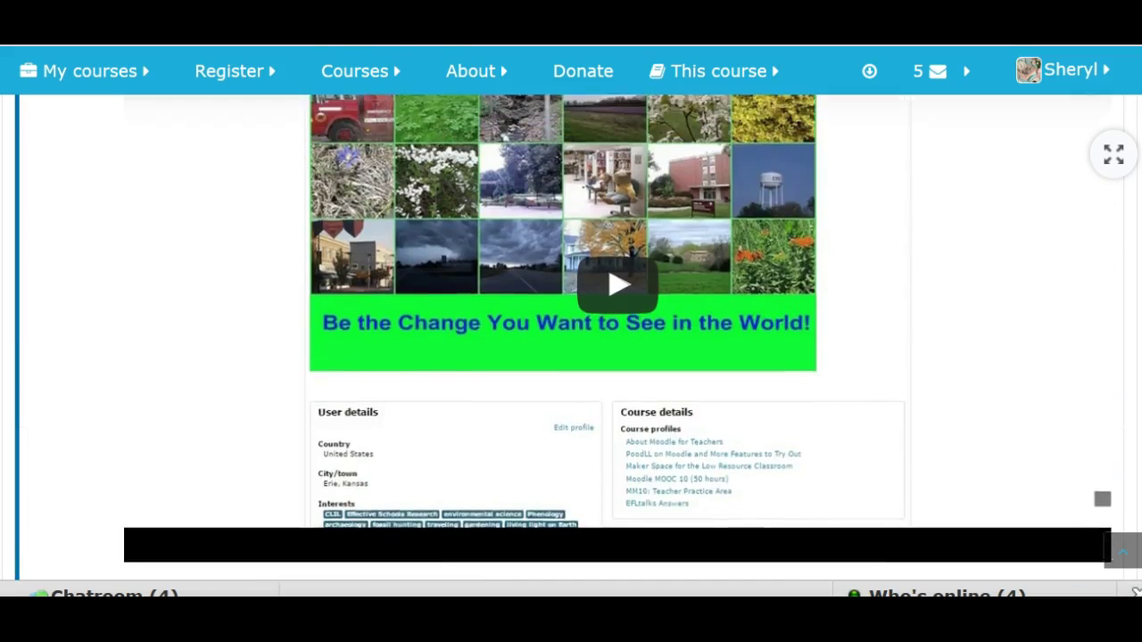
# Start exporting the original "MM10 Week 1 - Exploring my Profile" post to a portfolio.
pyautogui.scroll(-7, 571, 339)
pyautogui.scroll(-2, 571, 339)
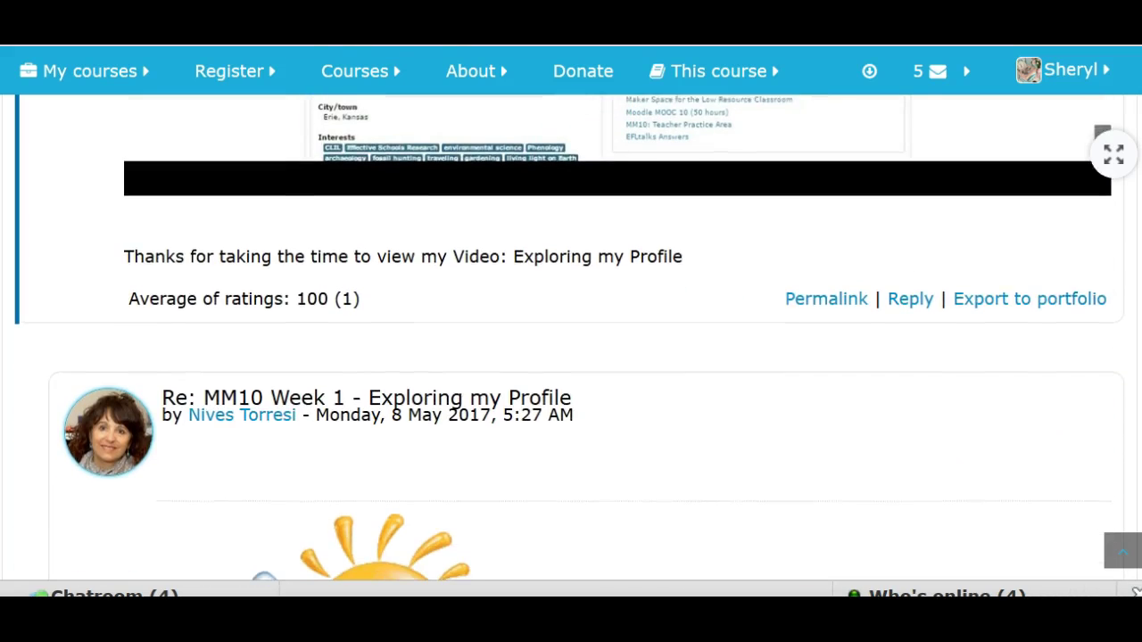
pyautogui.scroll(-1, 571, 339)
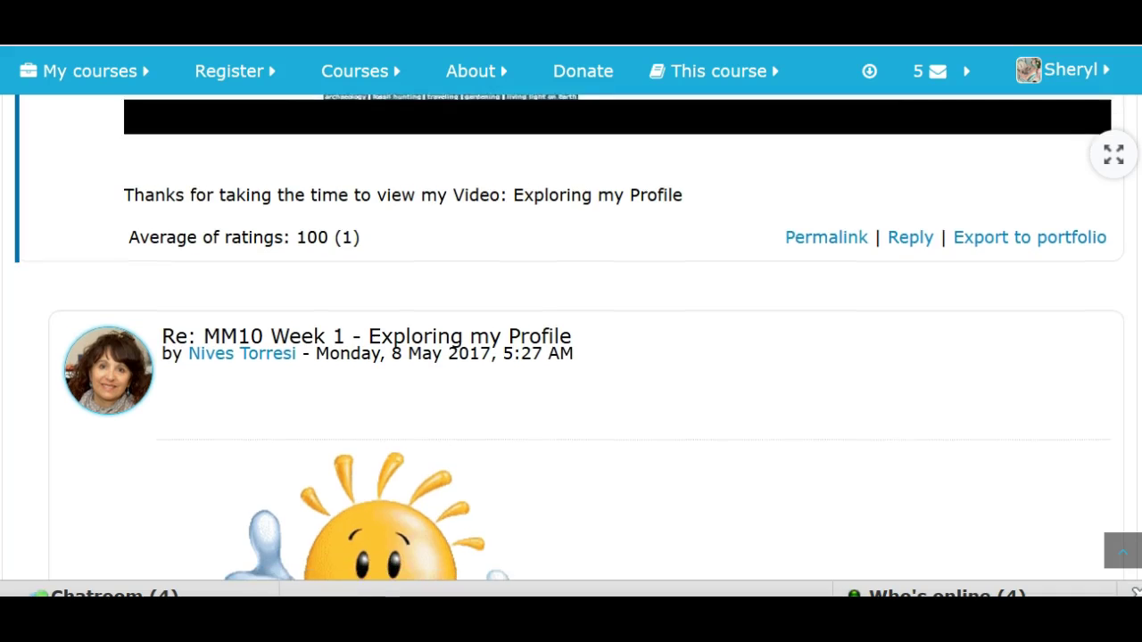
pyautogui.click(981, 232)
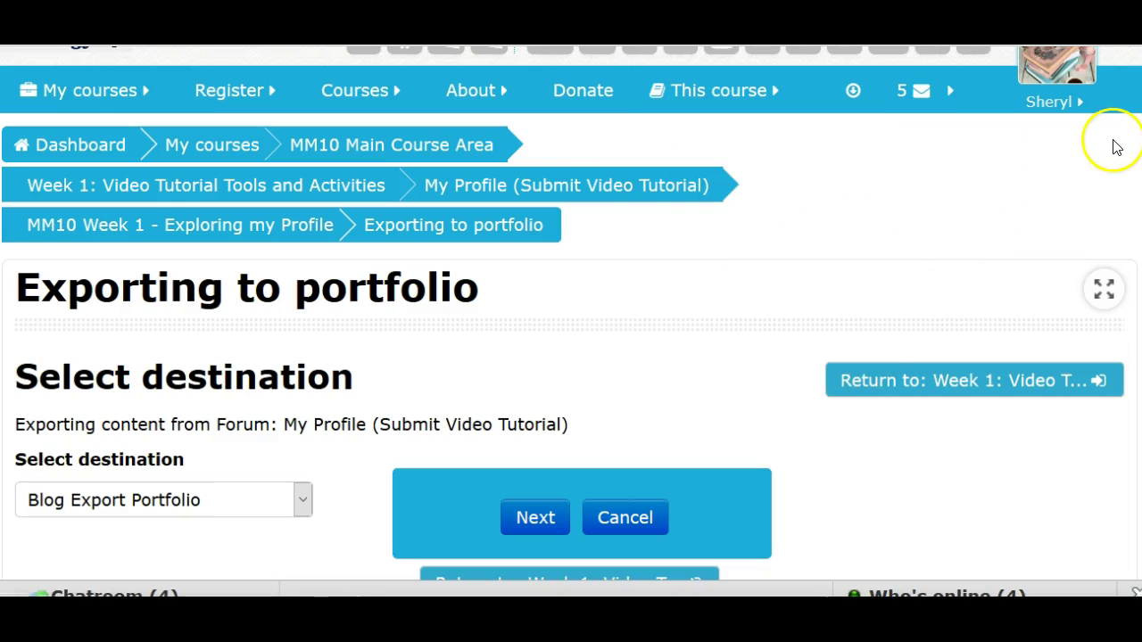
pyautogui.click(1057, 160)
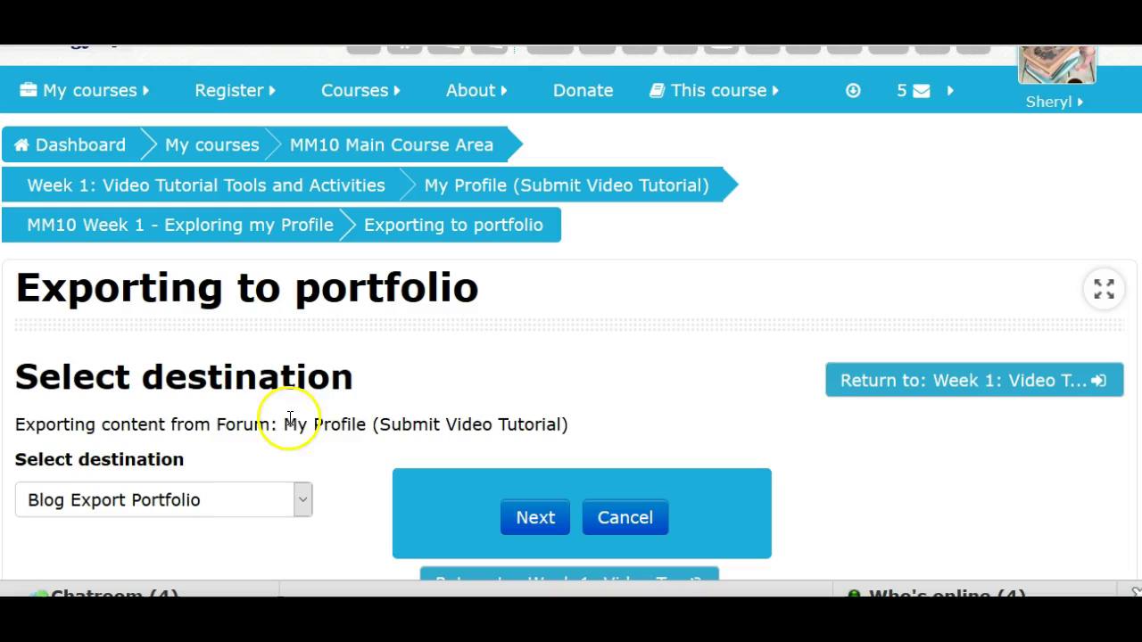
# Choose Moodle for Teachers ePortfolio as the export destination and proceed to the export data configuration.
pyautogui.click(301, 507)
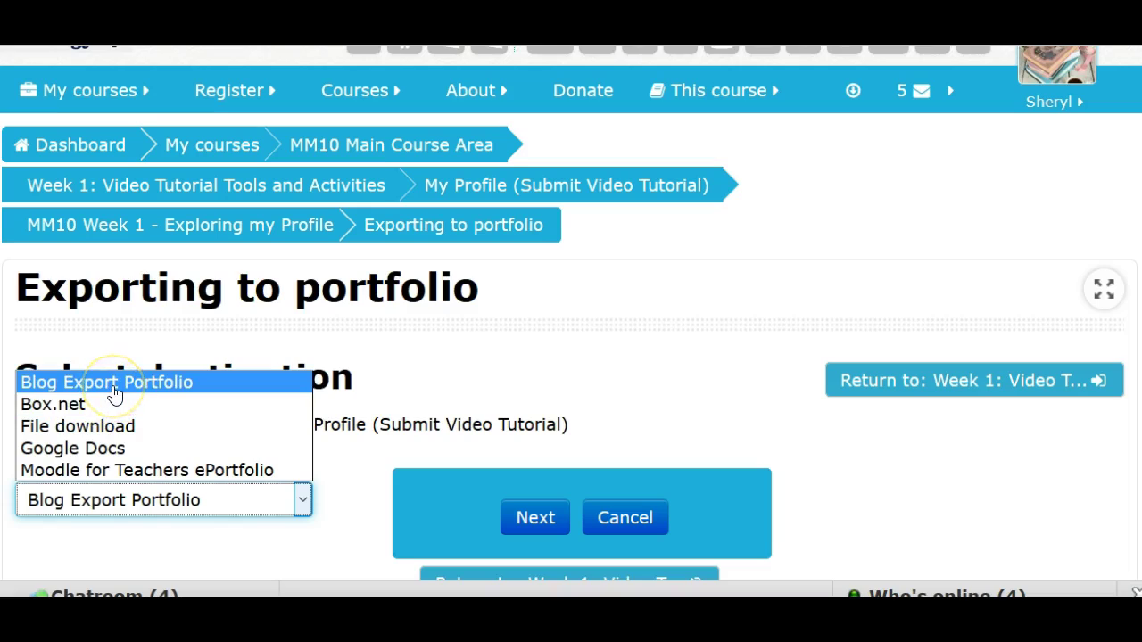
pyautogui.click(81, 407)
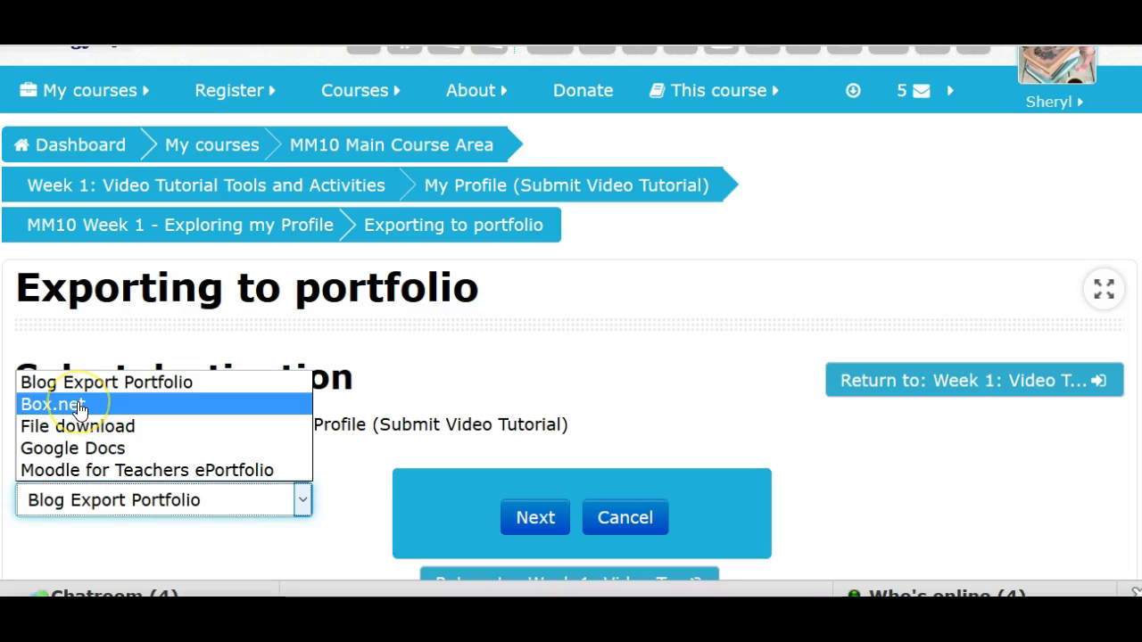
pyautogui.click(111, 475)
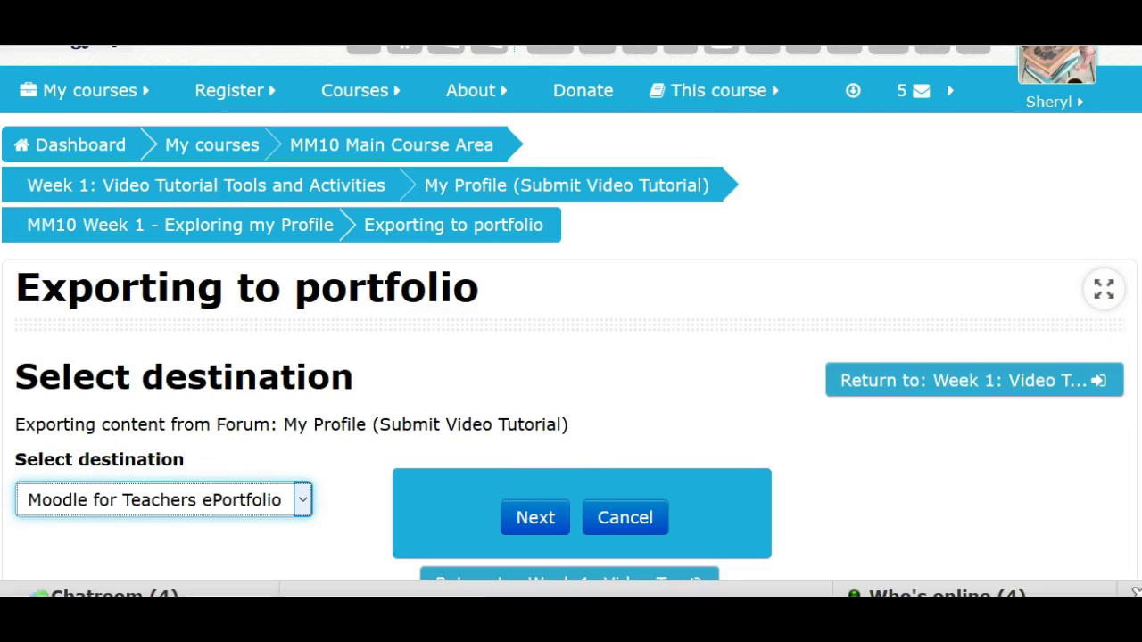
pyautogui.scroll(-1, 571, 313)
pyautogui.scroll(-1, 571, 321)
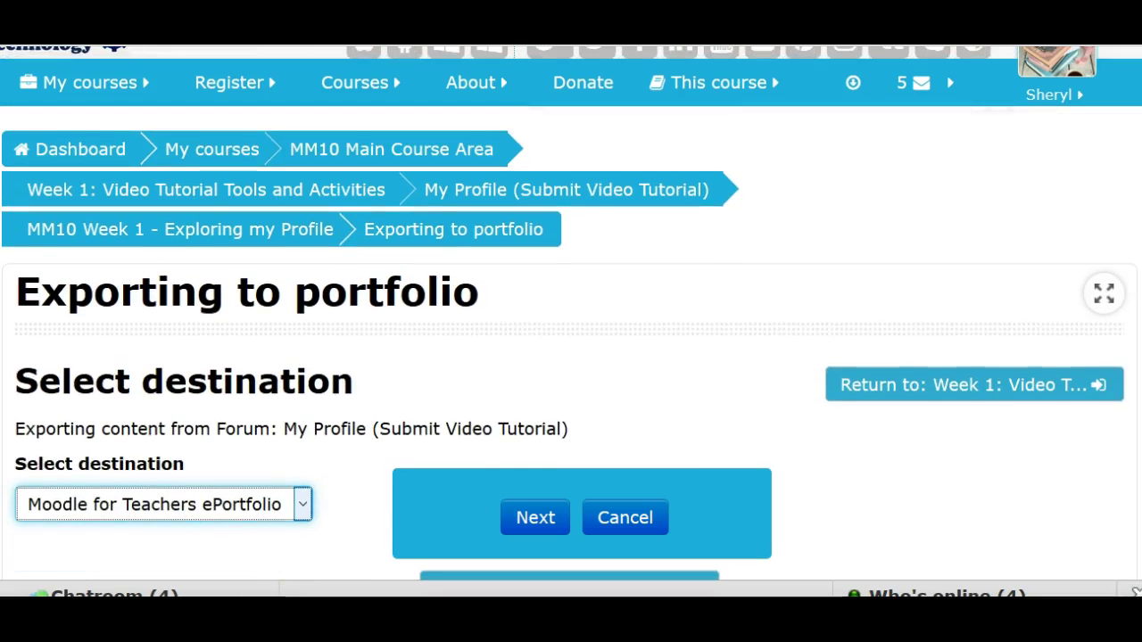
pyautogui.click(536, 524)
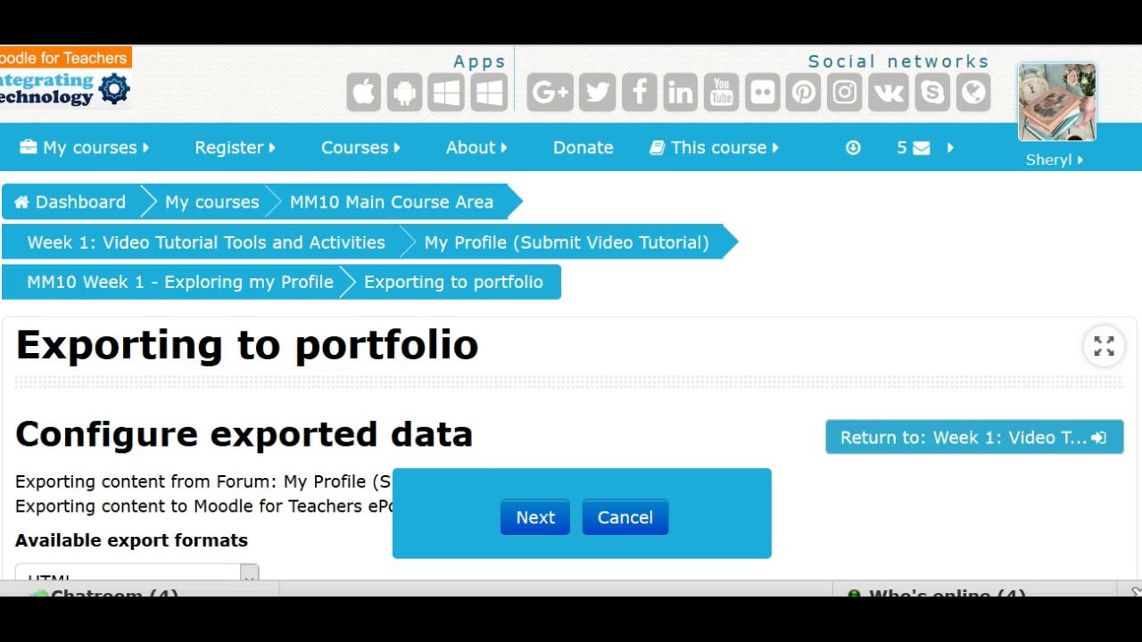
# Set the export format to Leap2A portfolio format, then proceed and confirm the export of the forum content.
pyautogui.scroll(-2, 571, 357)
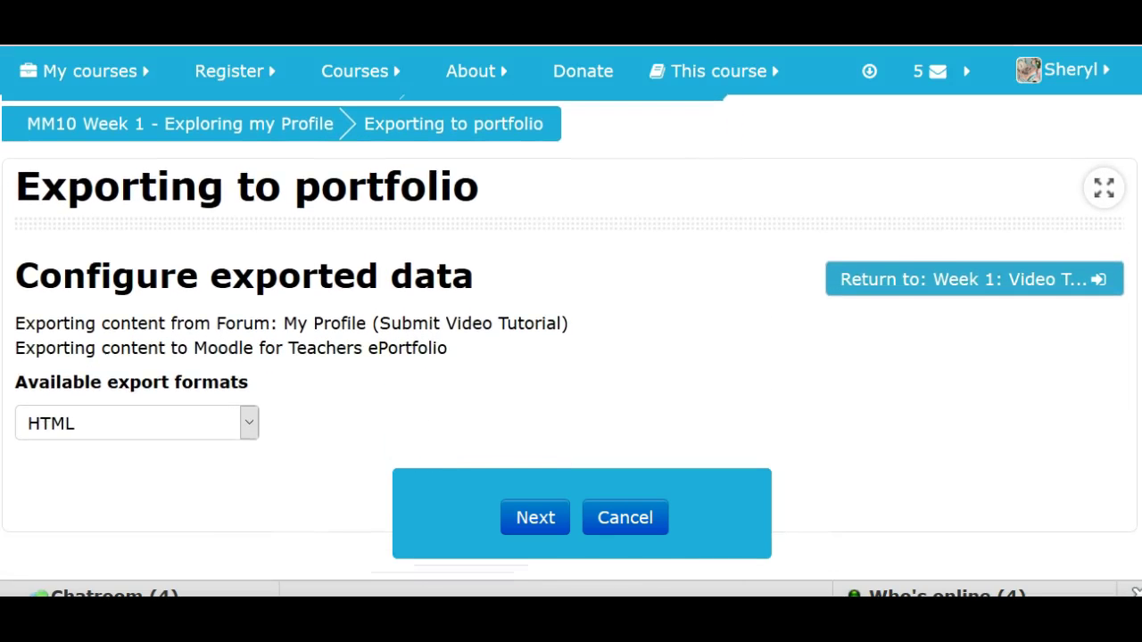
pyautogui.scroll(-3, 571, 312)
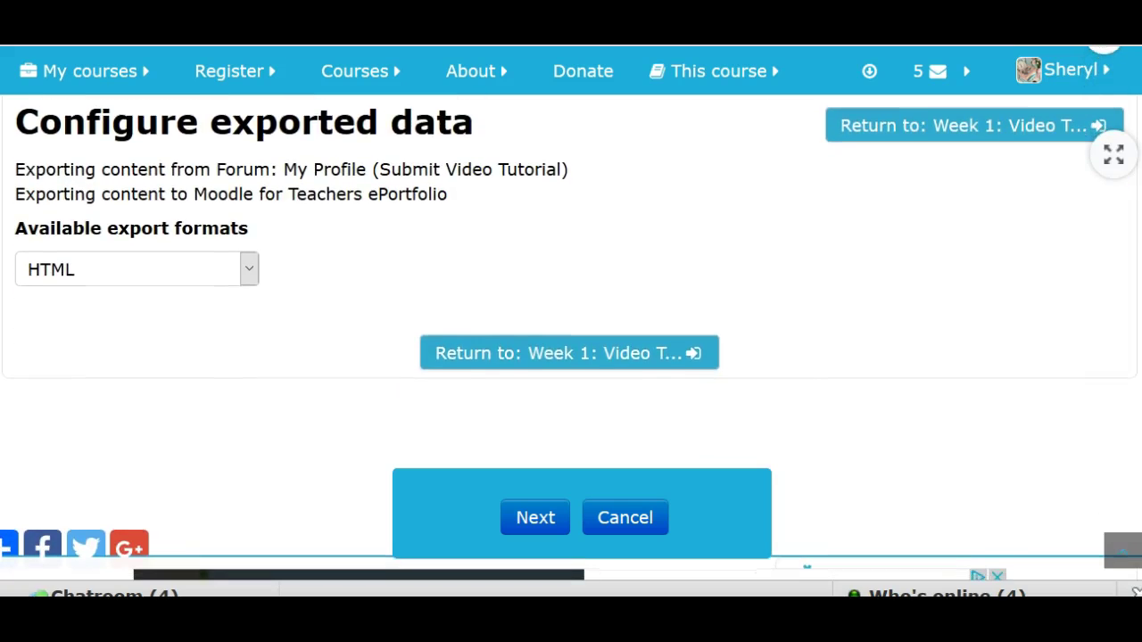
pyautogui.click(250, 269)
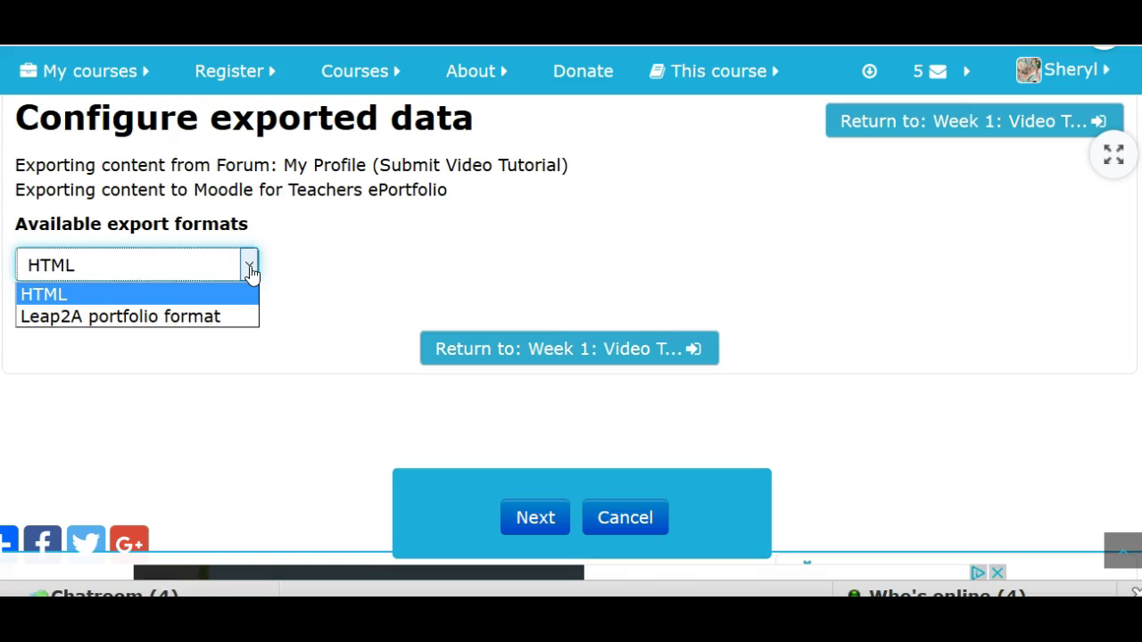
pyautogui.click(184, 321)
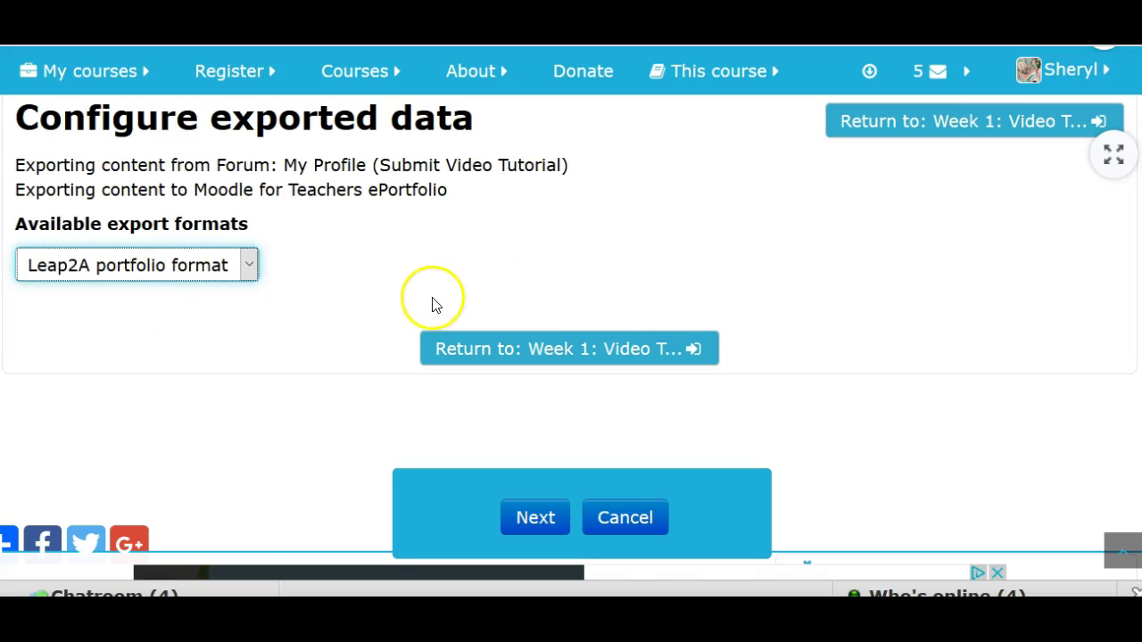
pyautogui.click(535, 519)
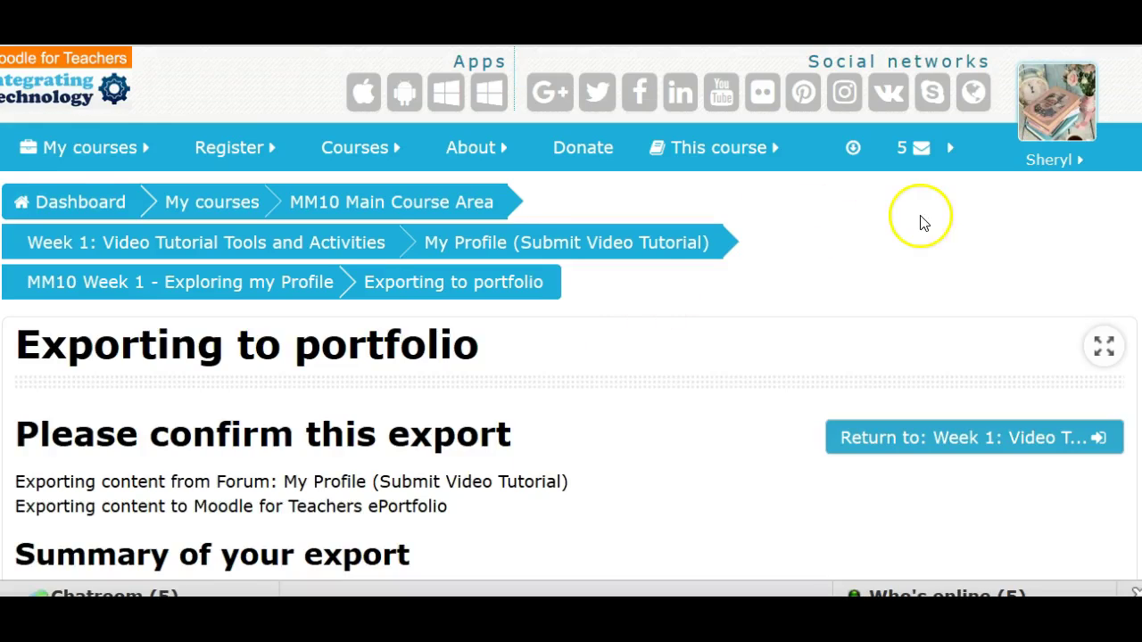
pyautogui.scroll(-3, 732, 426)
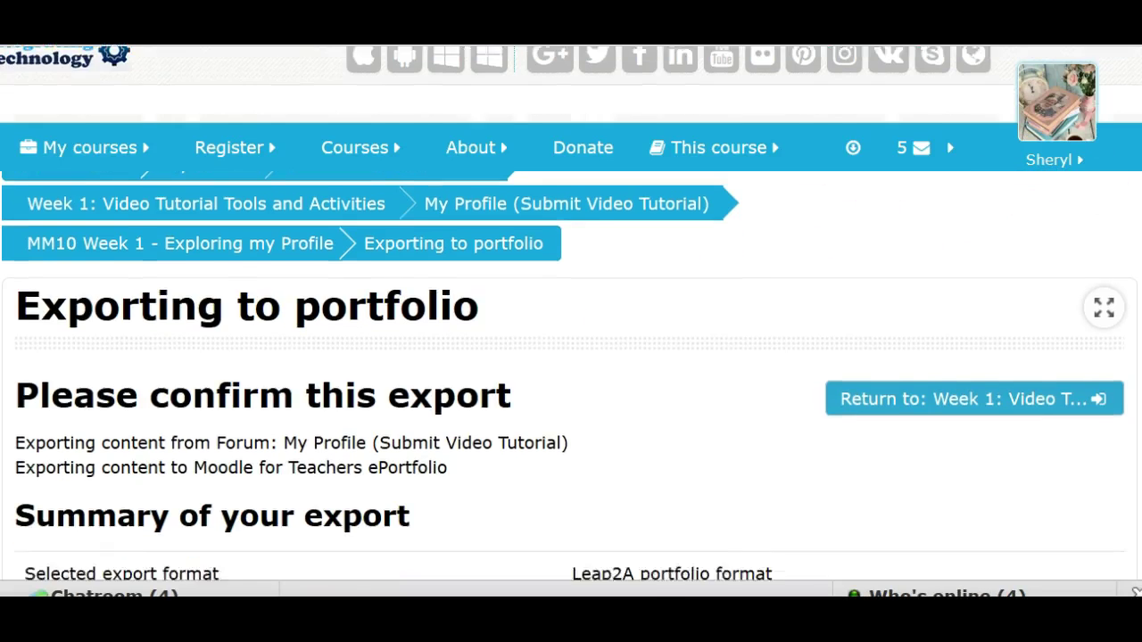
pyautogui.click(731, 426)
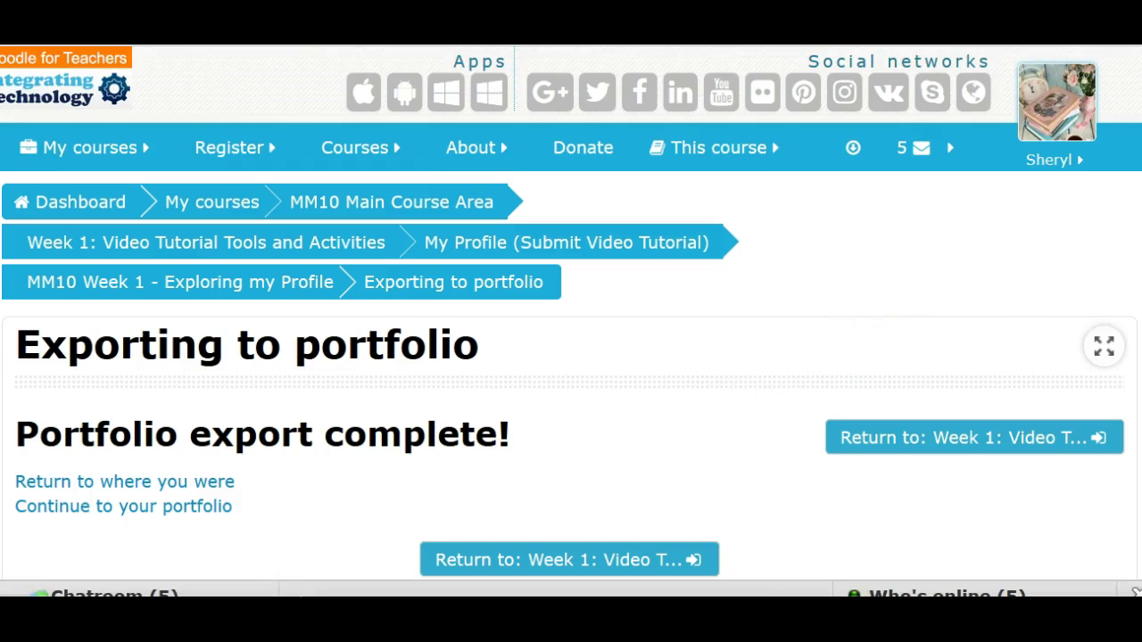
# Continue from the finished export to the Moodle for Teachers ePortfolio site.
pyautogui.scroll(-2, 571, 312)
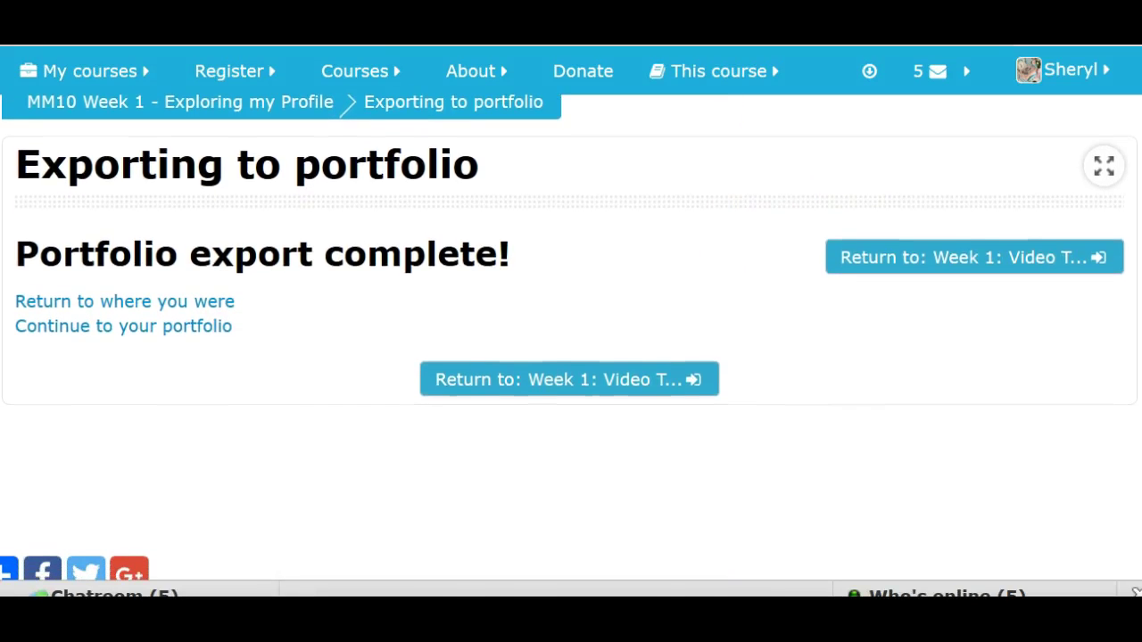
pyautogui.scroll(-1, 571, 339)
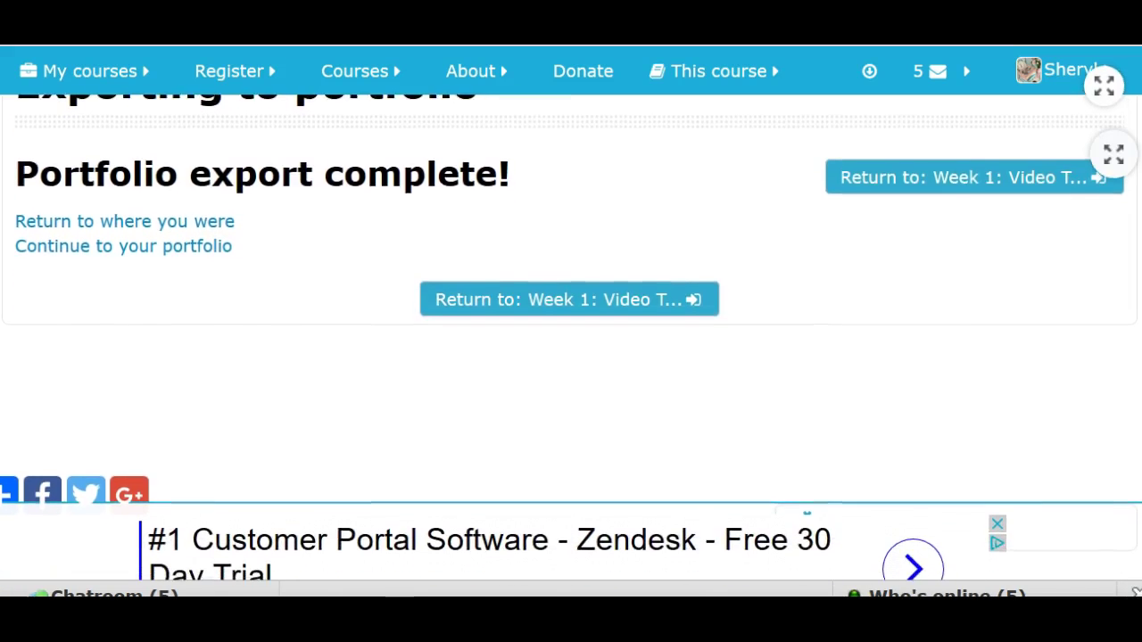
pyautogui.scroll(-1, 571, 339)
pyautogui.scroll(3, 571, 339)
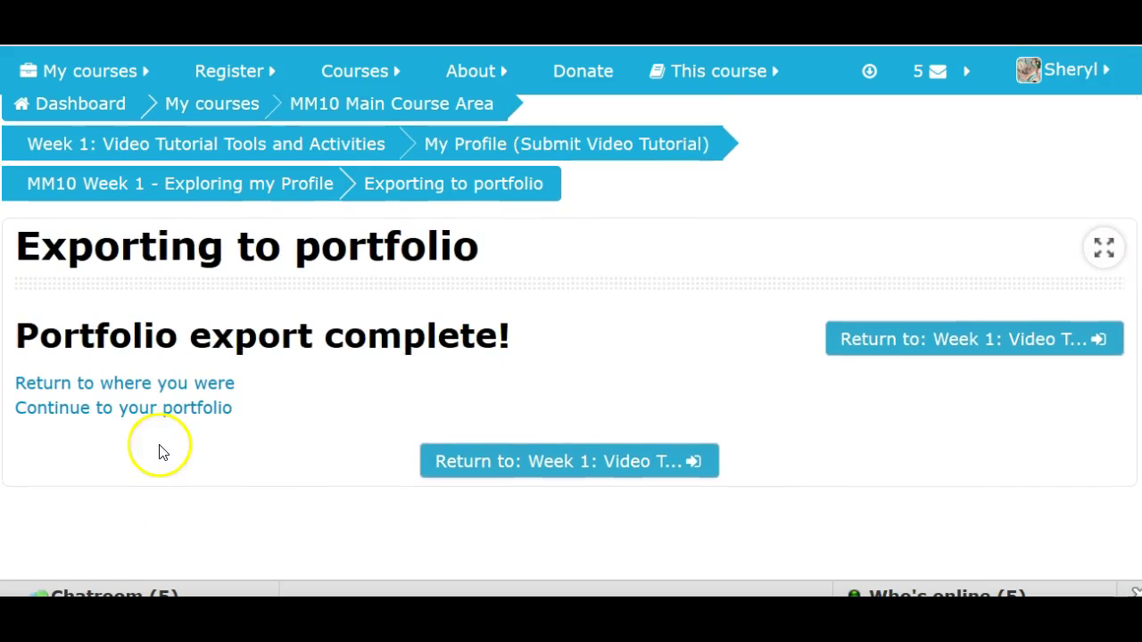
pyautogui.click(171, 410)
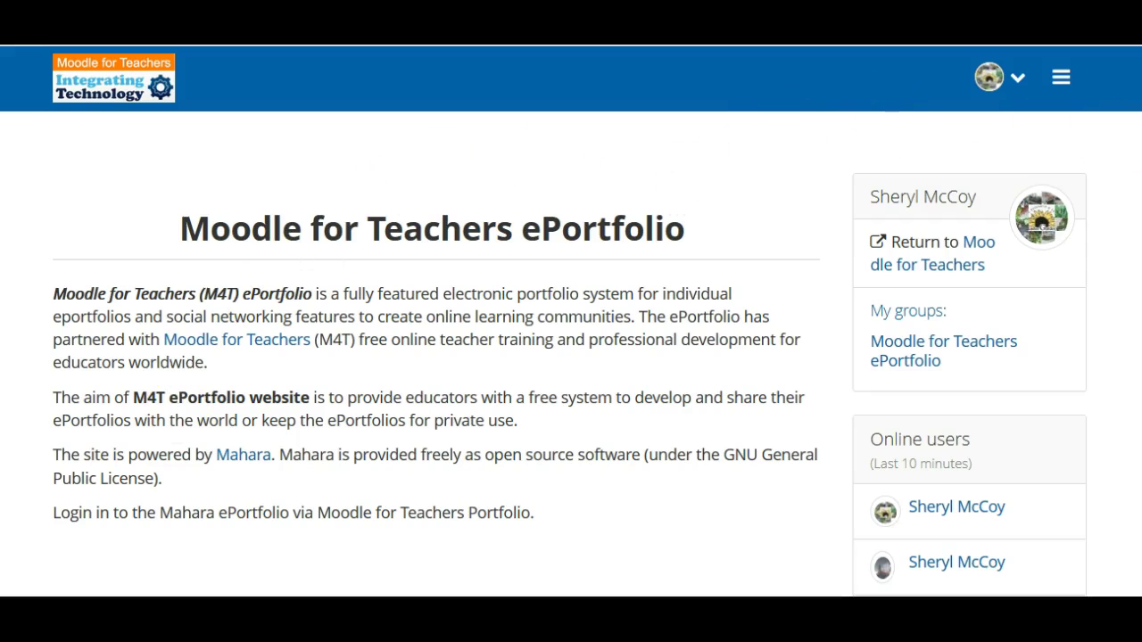
# Look through the ePortfolio dashboard down to My portfolios and open the "Moodle for Teachers ePortfolio v.2" page.
pyautogui.scroll(-1, 569, 368)
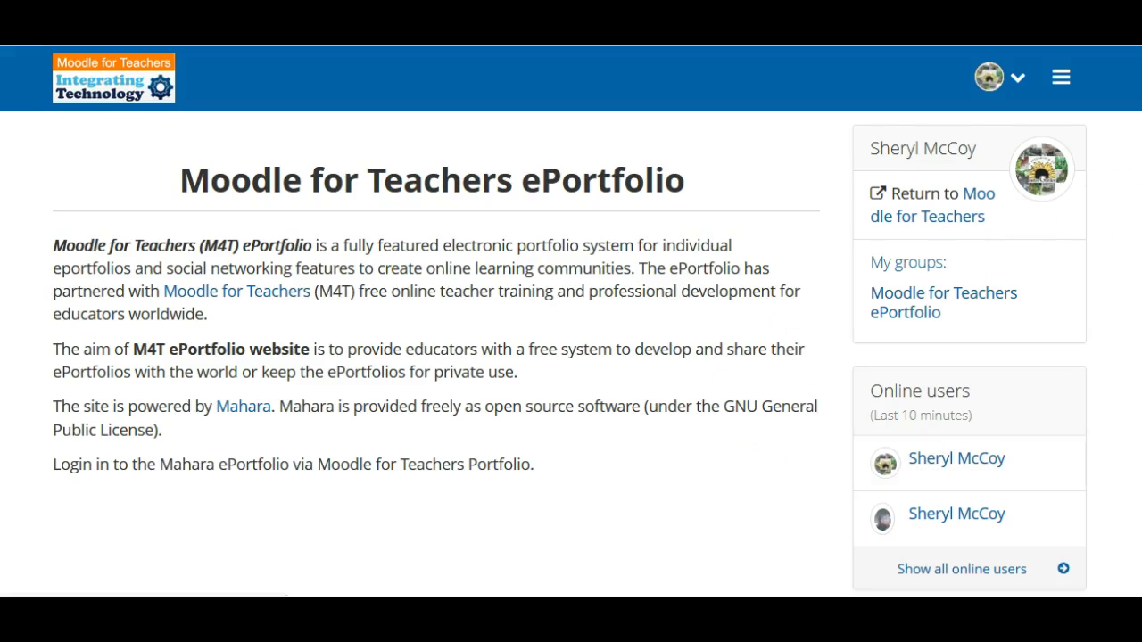
pyautogui.scroll(-5, 569, 355)
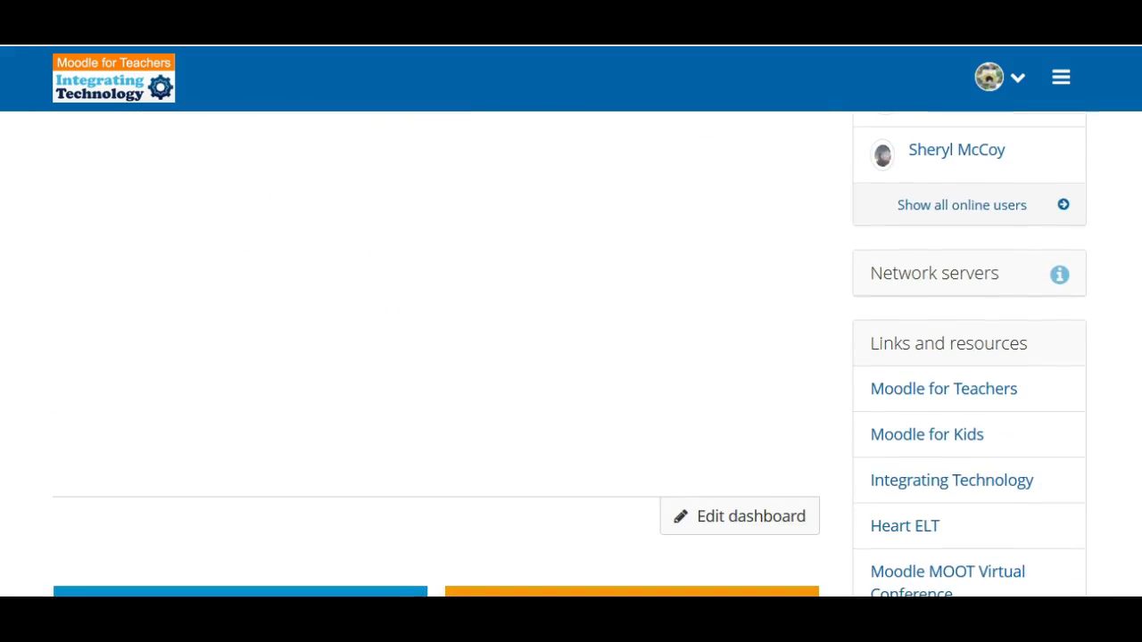
pyautogui.scroll(-3, 569, 354)
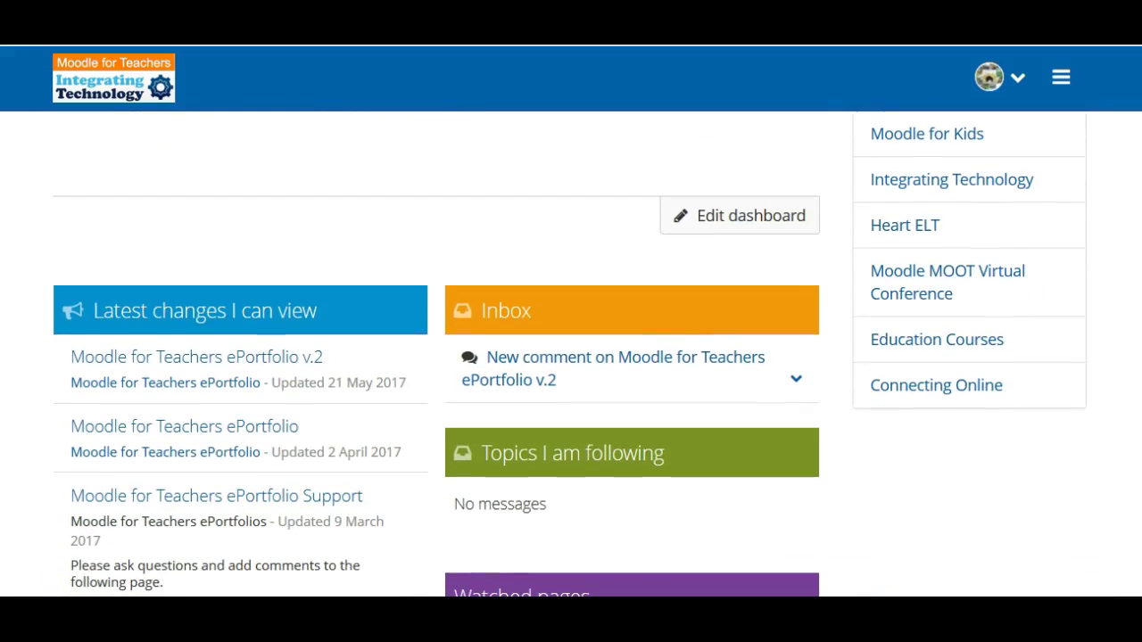
pyautogui.scroll(-2, 570, 356)
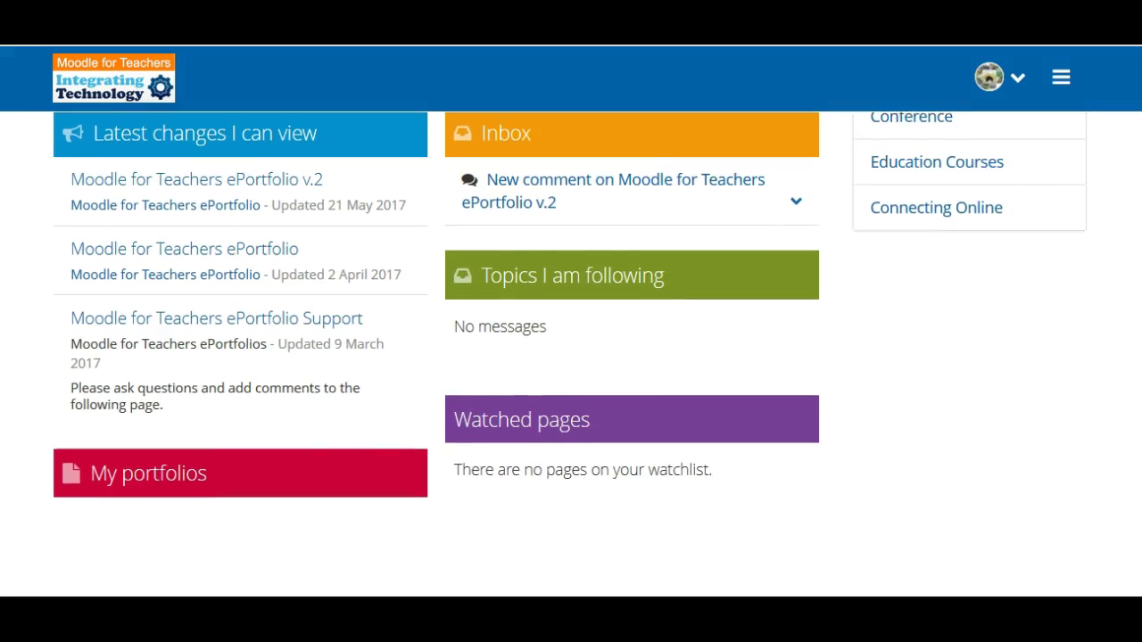
pyautogui.scroll(-1, 570, 356)
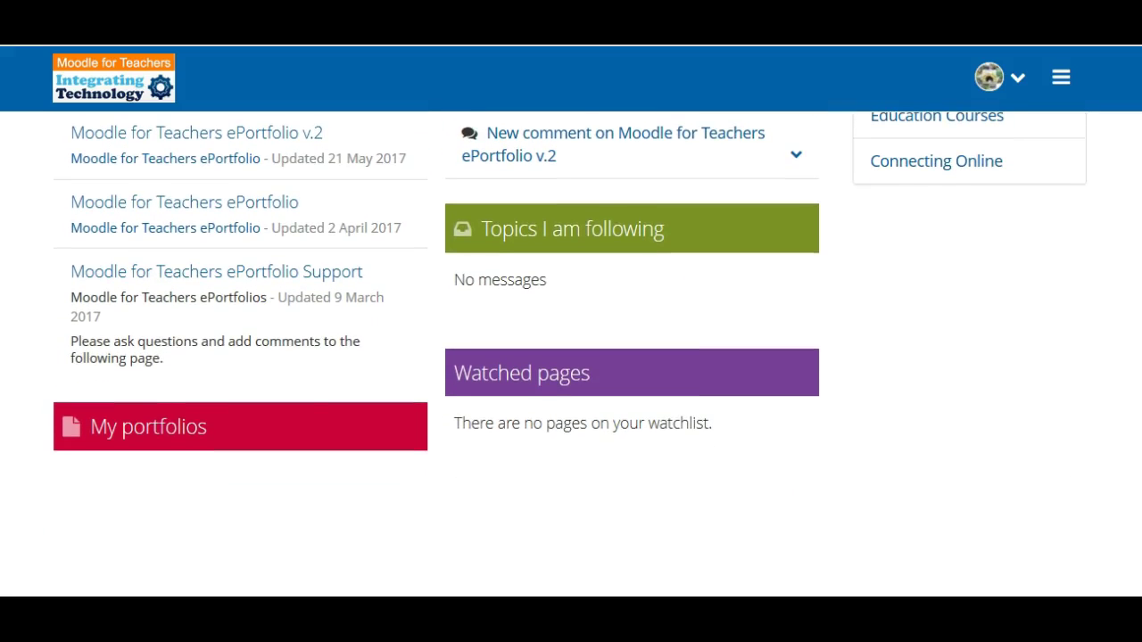
pyautogui.scroll(-1, 571, 348)
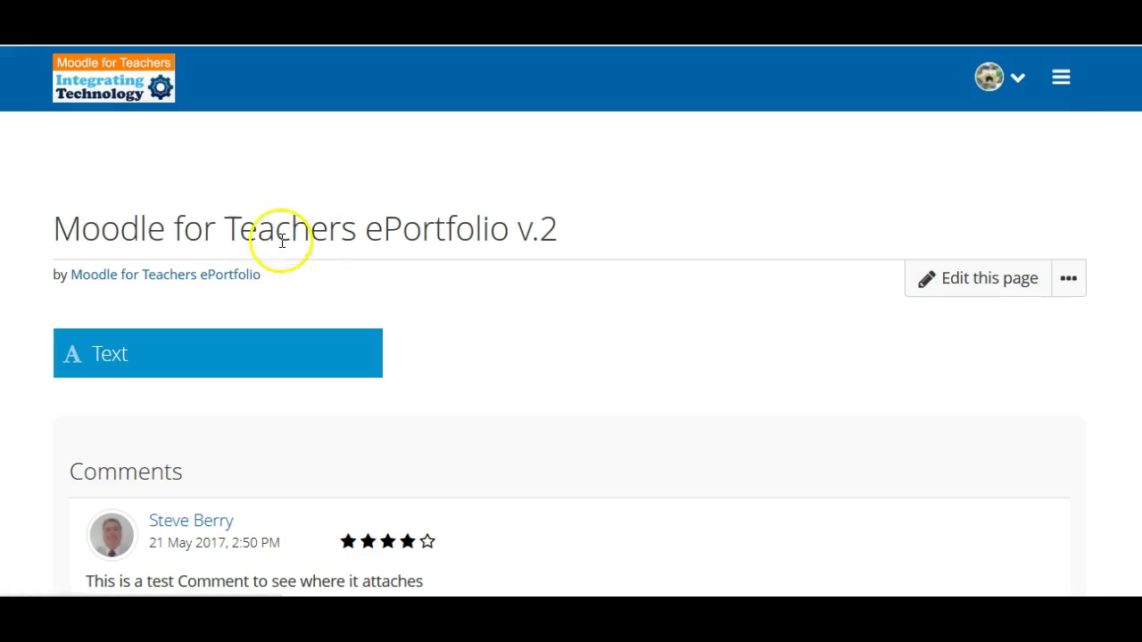